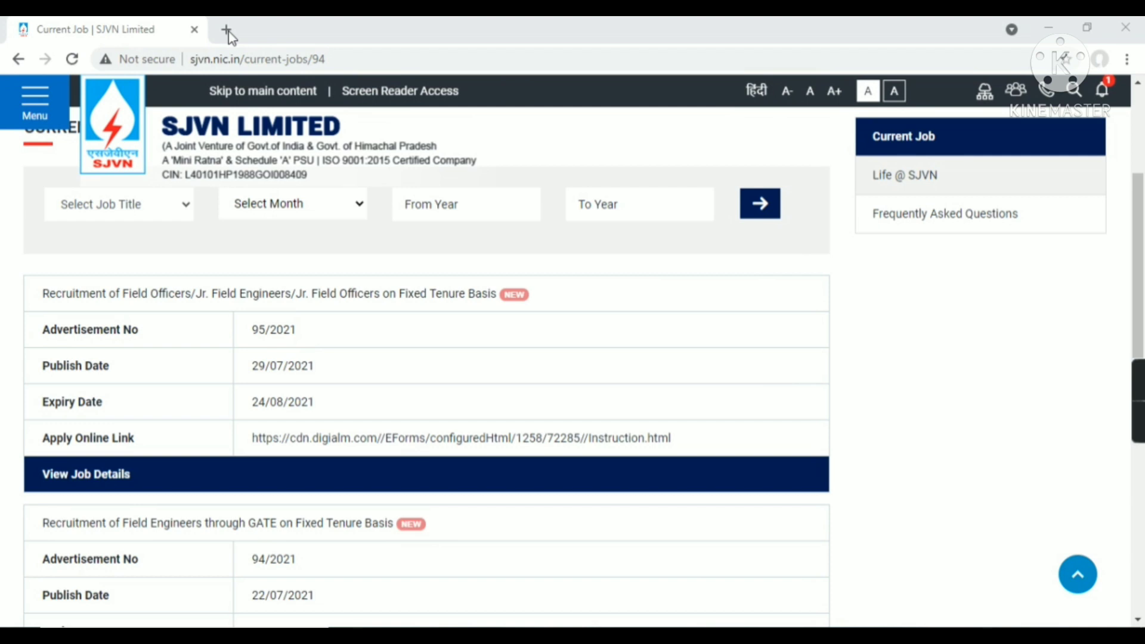
Google 'sjvn' in a new tab and open the sjvn.nic.in SJVN Limited home page result
{"action": "left_click", "coordinate": [228, 31]}
{"action": "type", "text": "sjvn"}
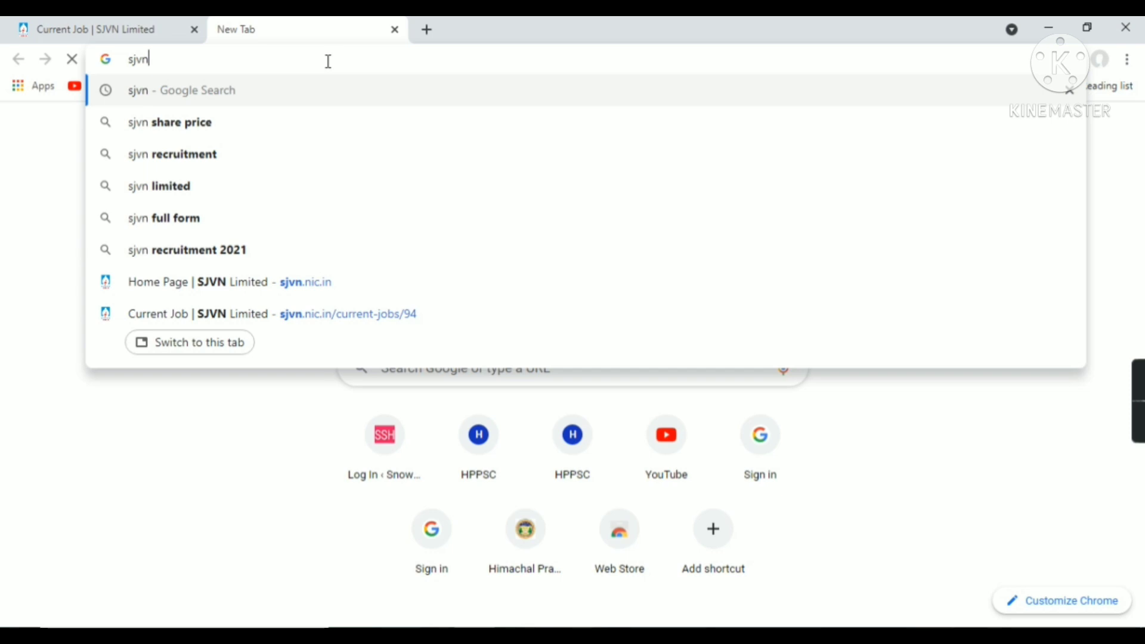
{"action": "key", "text": "Return"}
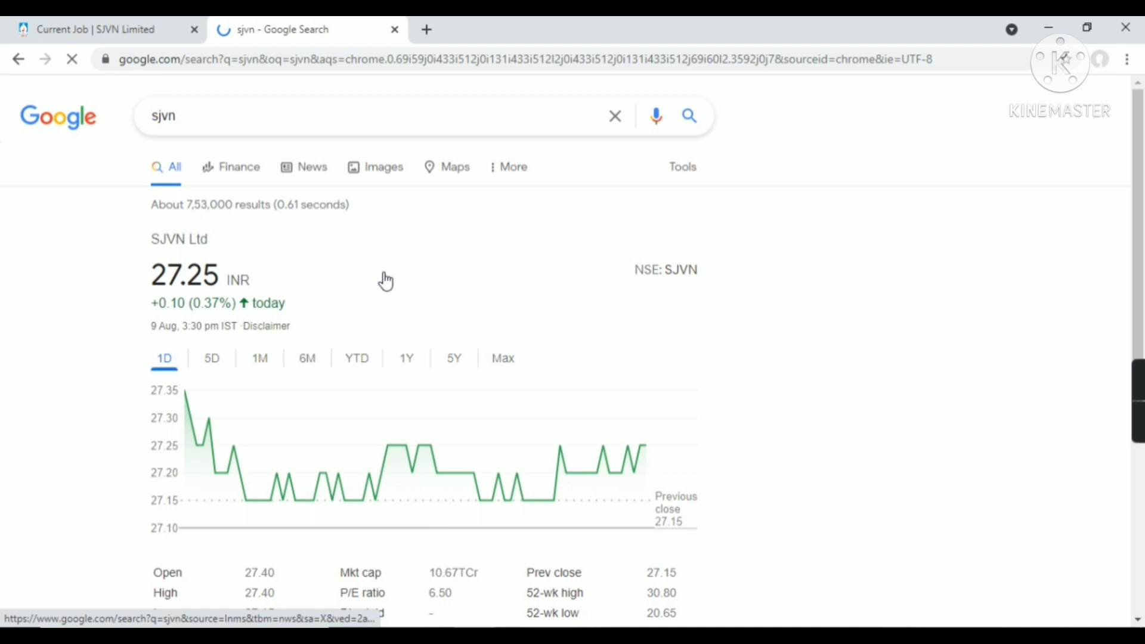
{"action": "scroll", "coordinate": [250, 271], "scroll_direction": "down", "scroll_amount": 7}
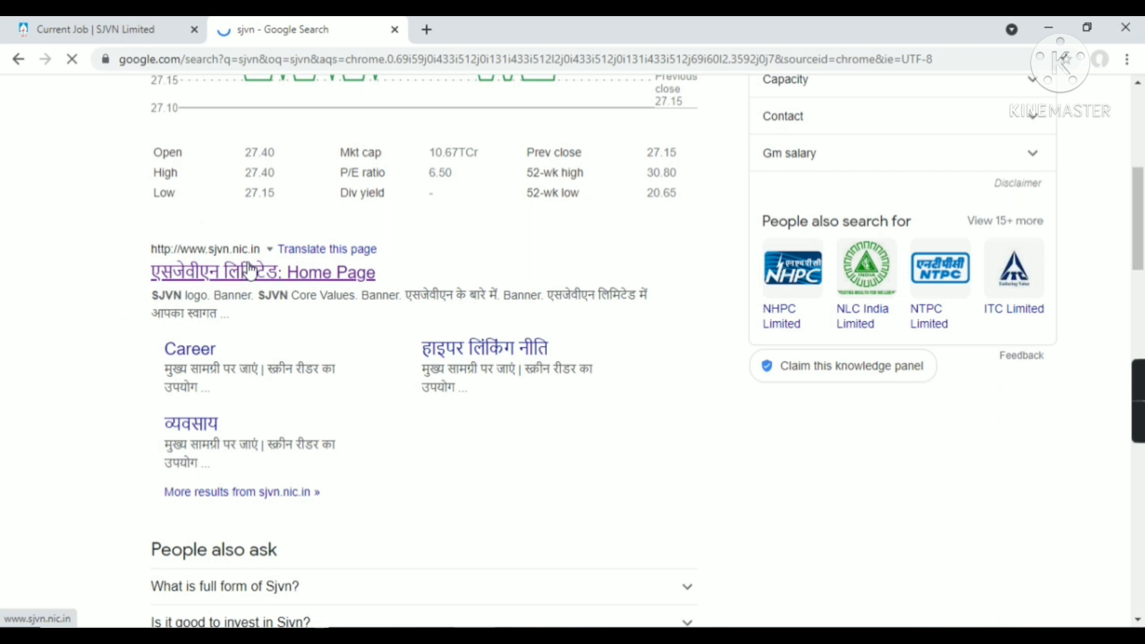
{"action": "left_click", "coordinate": [250, 272]}
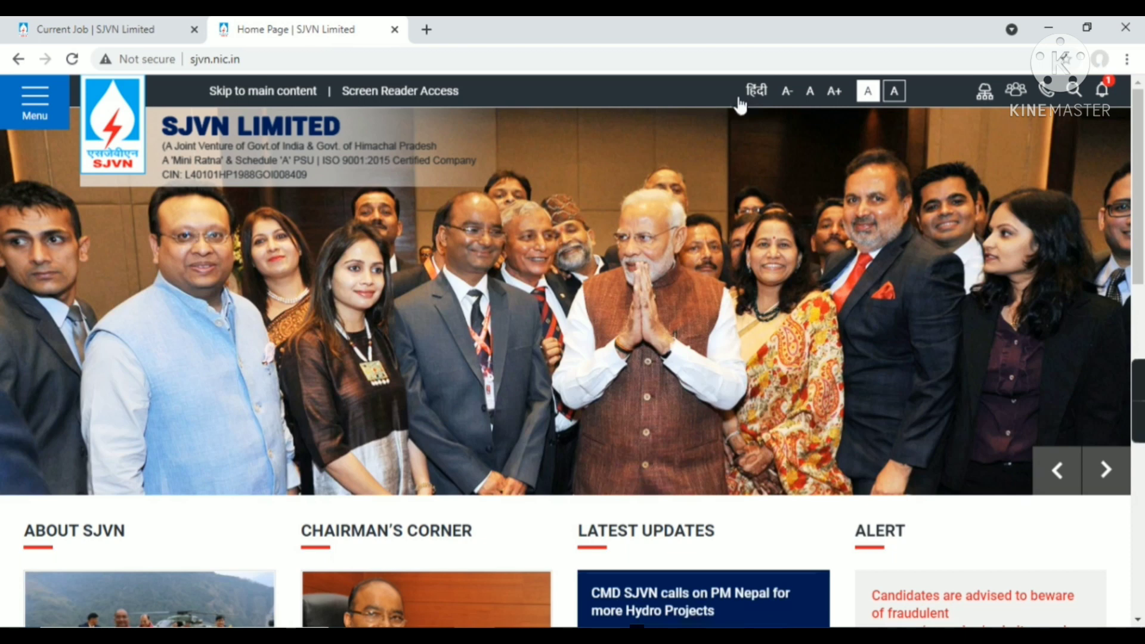
Toggle the SJVN site to Hindi and back to English, then go to Career's Current Job page
{"action": "left_click", "coordinate": [739, 100]}
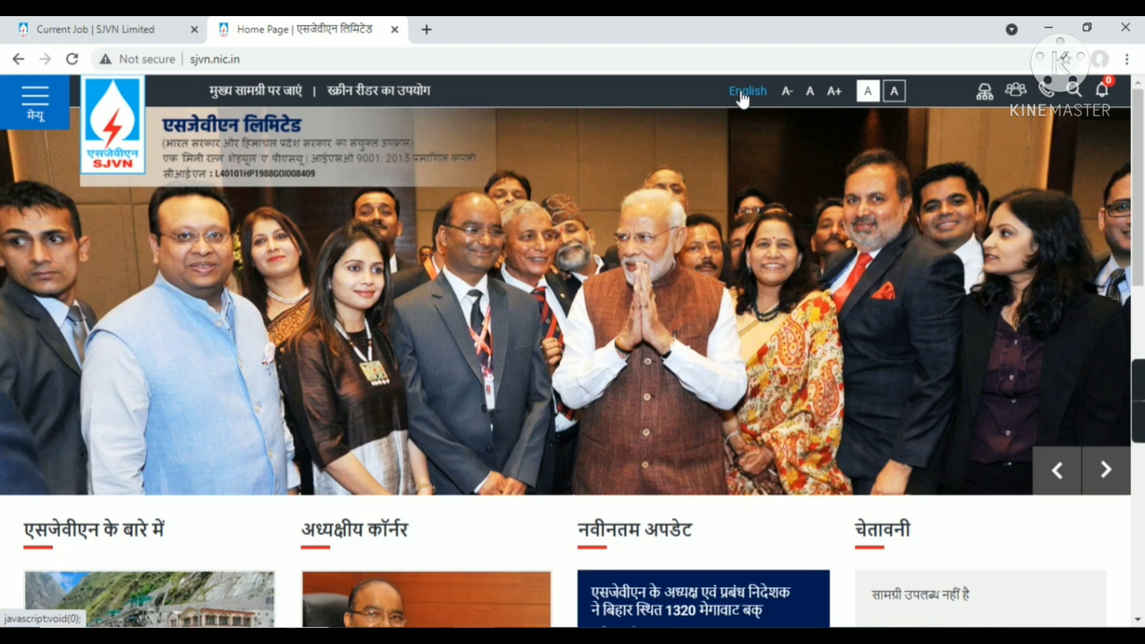
{"action": "left_click", "coordinate": [744, 94]}
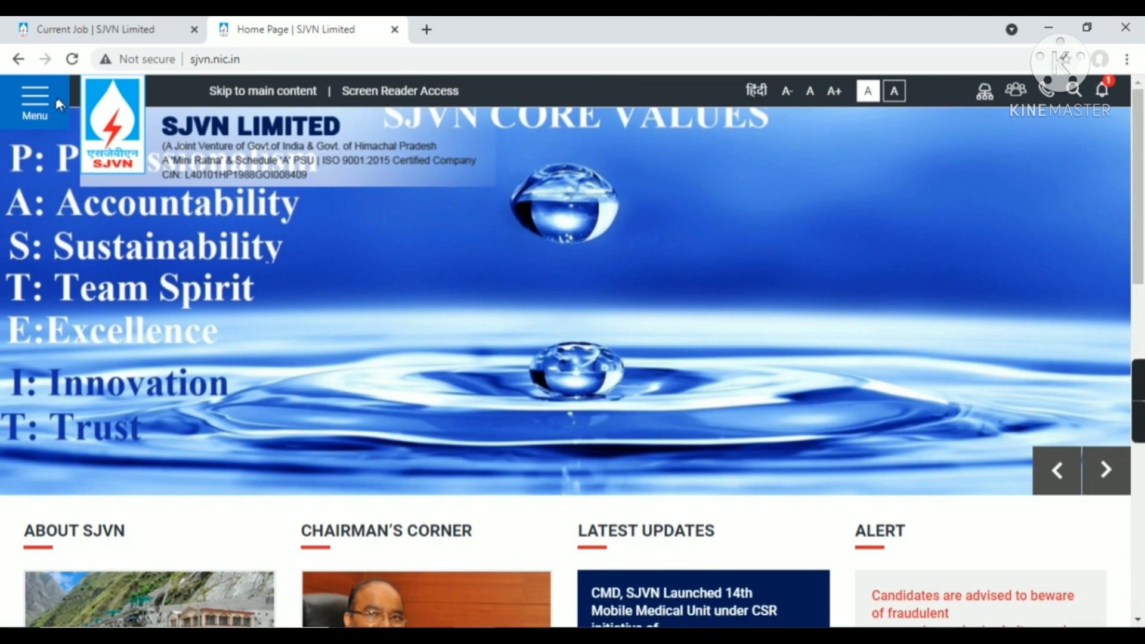
{"action": "left_click", "coordinate": [35, 101]}
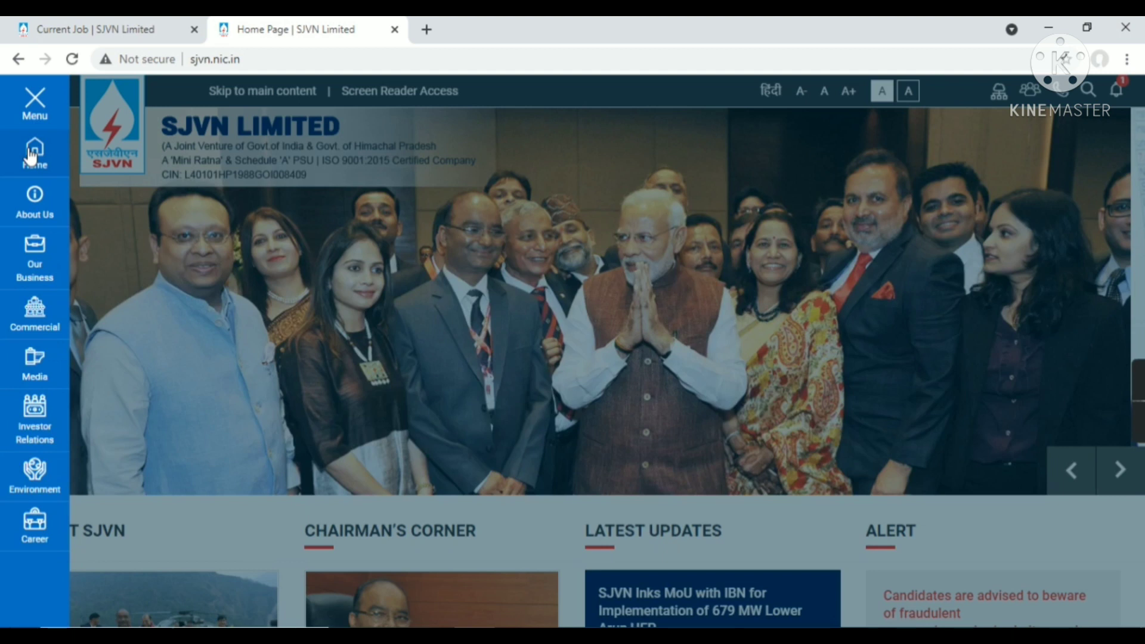
{"action": "left_click", "coordinate": [37, 526]}
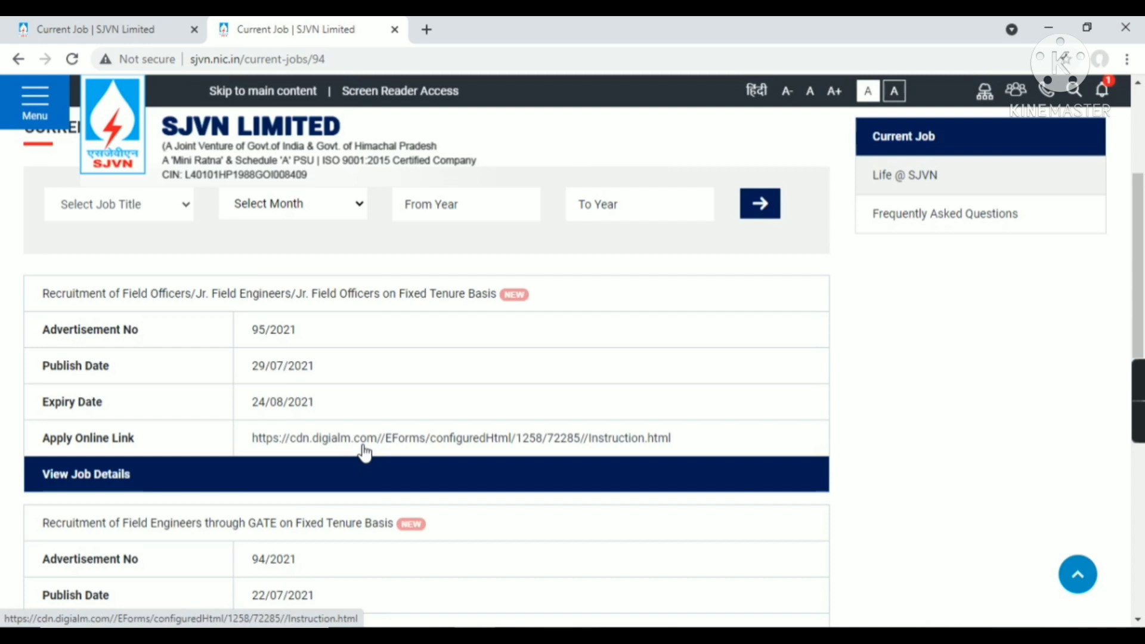
Open the advertisement 95/2021 apply-online link, accept the instructions and proceed to new candidate registration
{"action": "left_click", "coordinate": [364, 452]}
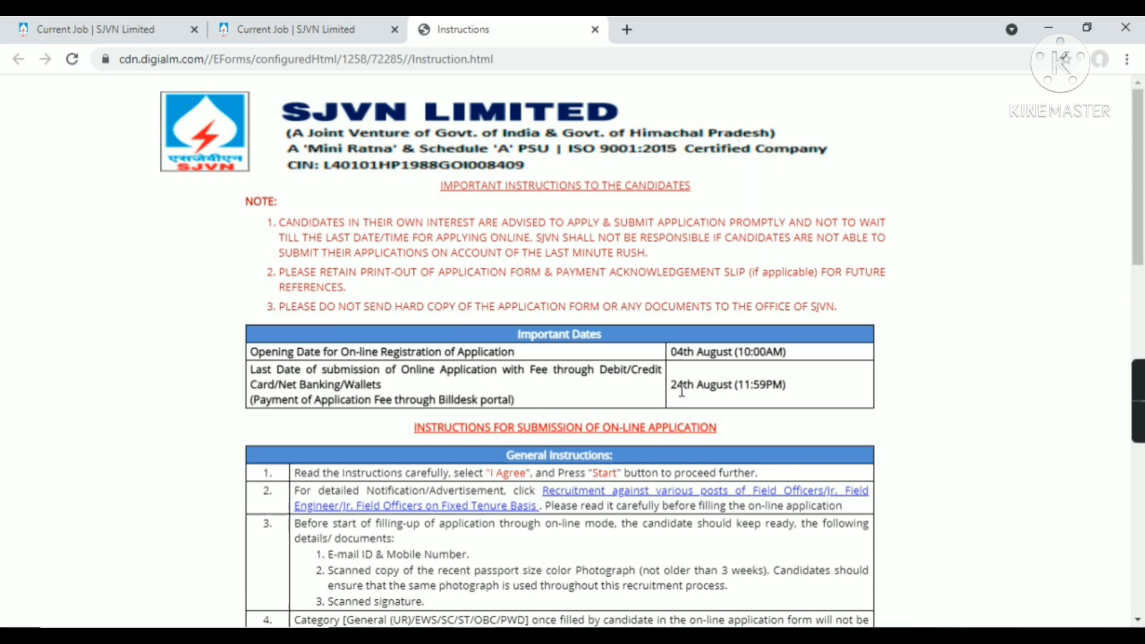
{"action": "scroll", "coordinate": [632, 300], "scroll_direction": "down", "scroll_amount": 15}
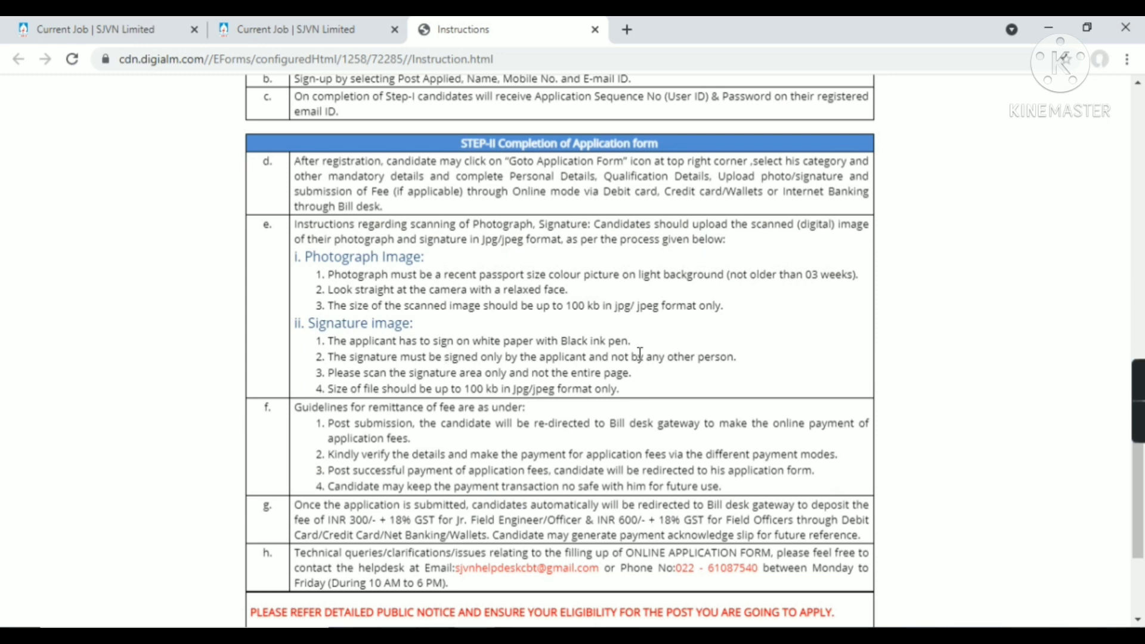
{"action": "scroll", "coordinate": [644, 409], "scroll_direction": "down", "scroll_amount": 3}
{"action": "scroll", "coordinate": [644, 414], "scroll_direction": "up", "scroll_amount": 2}
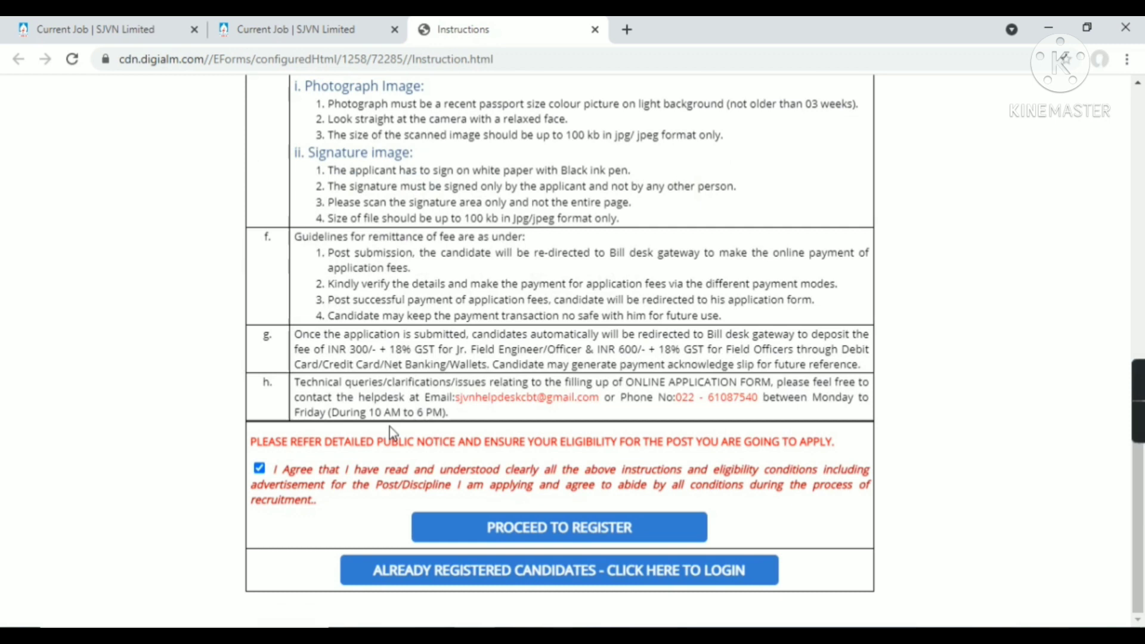
{"action": "left_click", "coordinate": [602, 527]}
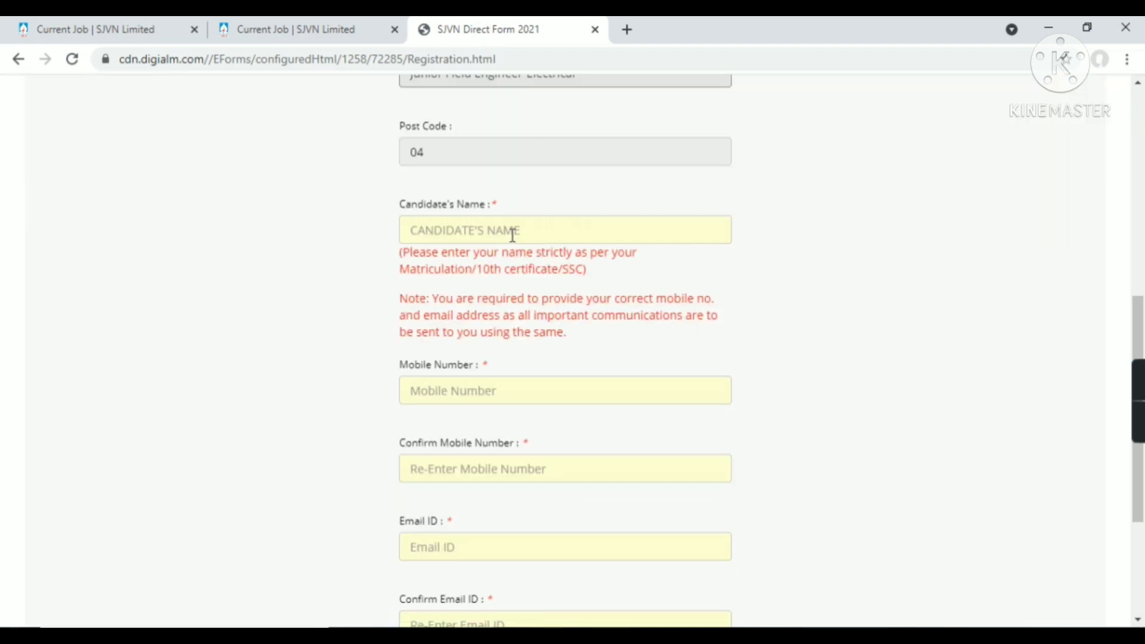
Begin the registration form at the Candidate's Name field and scroll through it
{"action": "left_click", "coordinate": [512, 232]}
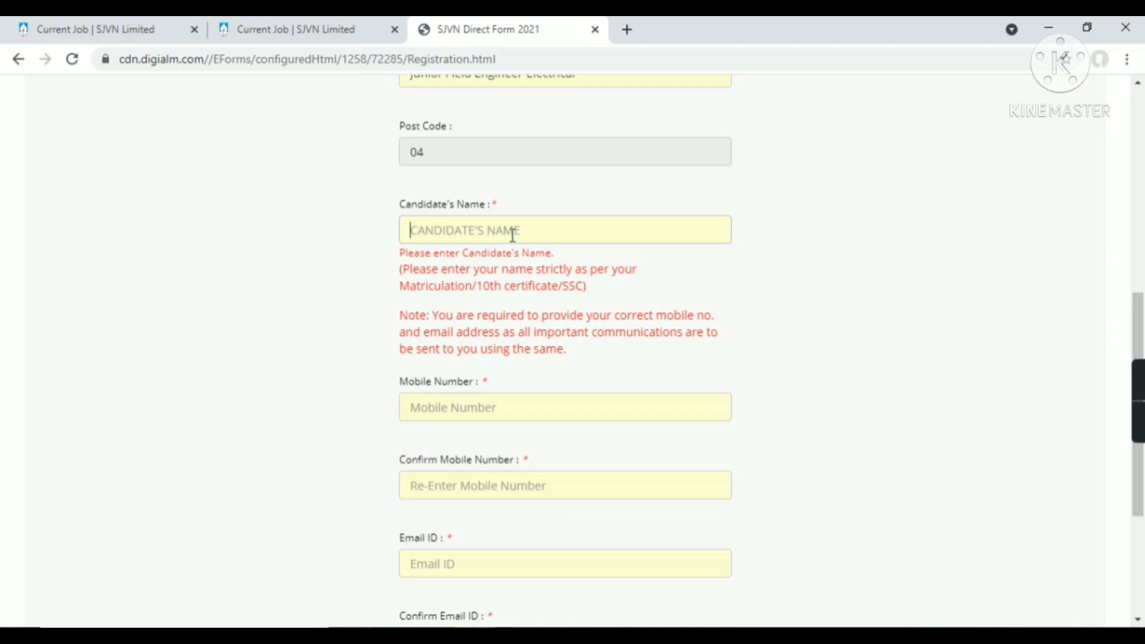
{"action": "scroll", "coordinate": [433, 388], "scroll_direction": "down", "scroll_amount": 3}
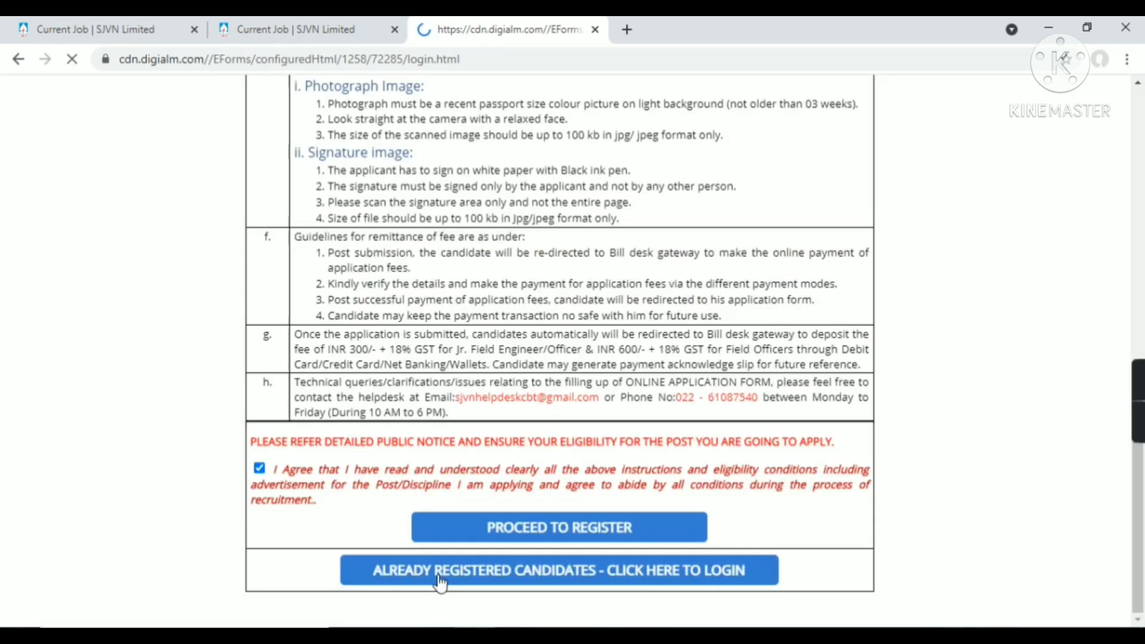
Log in as an already registered candidate with the User Id and password
{"action": "left_click", "coordinate": [638, 404]}
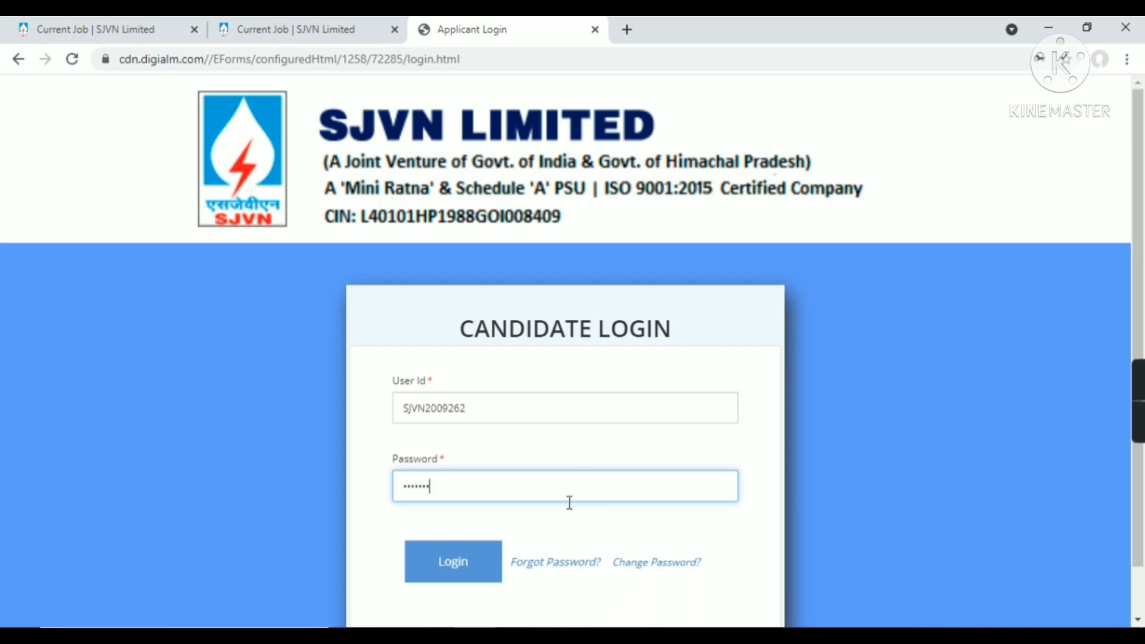
{"action": "left_click", "coordinate": [480, 566]}
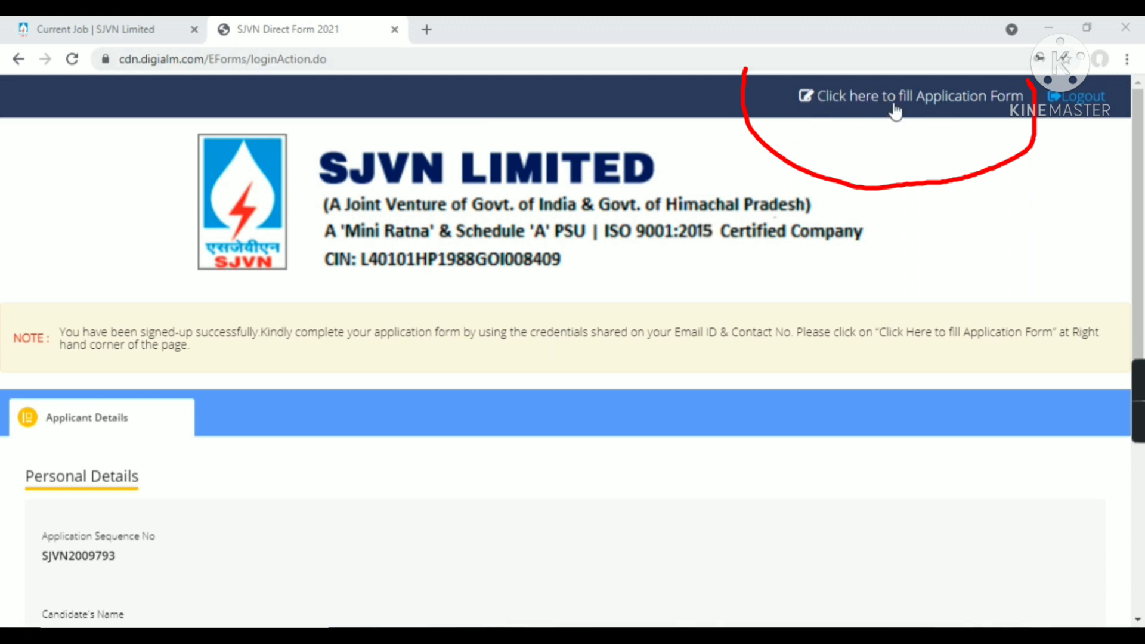
Open 'Click here to fill Application Form' and close its Instruction popup
{"action": "left_click", "coordinate": [845, 105]}
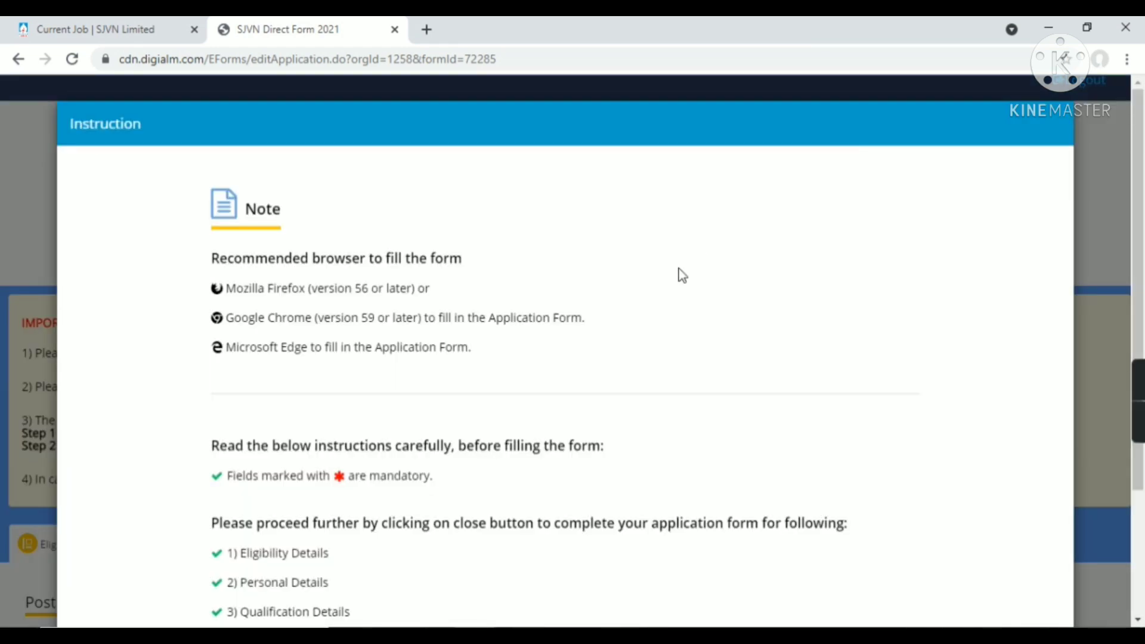
{"action": "scroll", "coordinate": [613, 376], "scroll_direction": "down", "scroll_amount": 3}
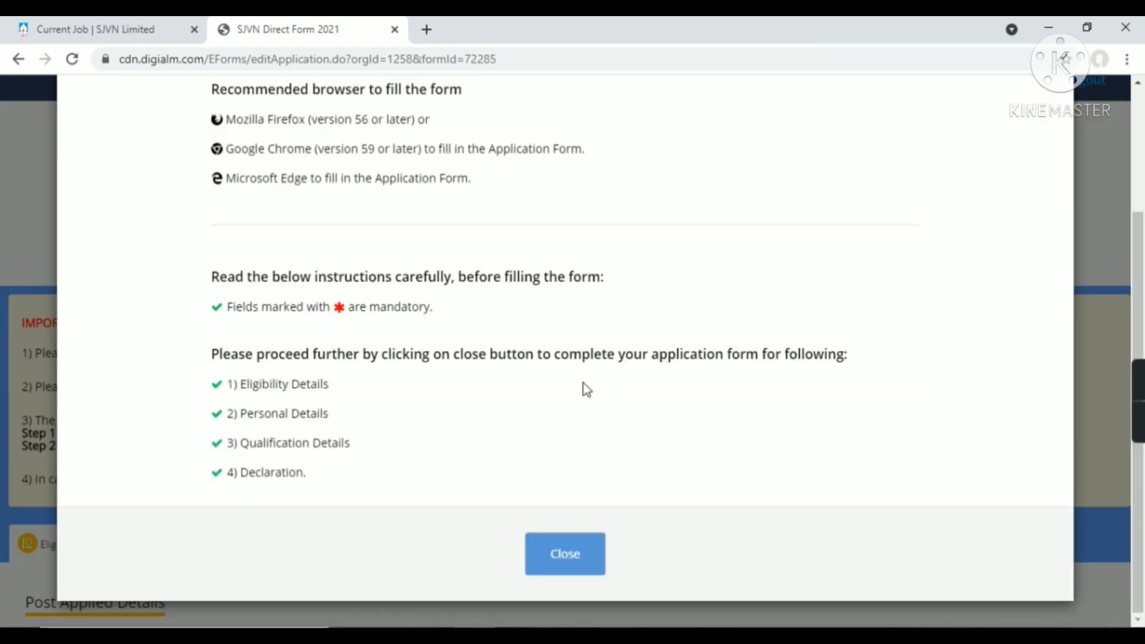
{"action": "left_click", "coordinate": [581, 563]}
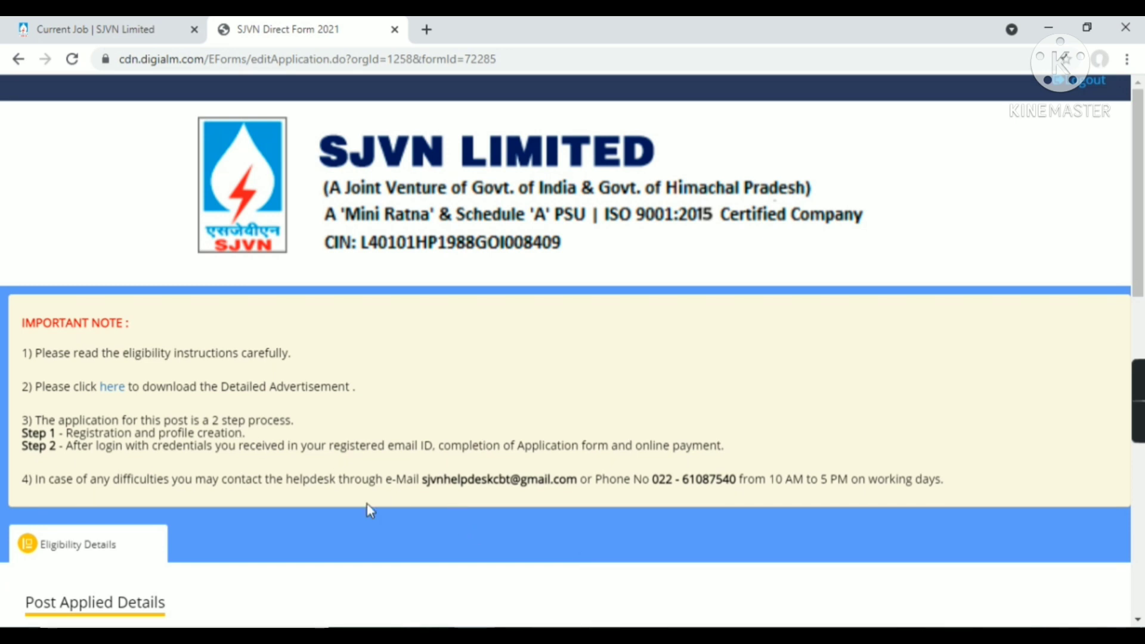
Set gender to Male and domicile state to Himachal Pradesh
{"action": "scroll", "coordinate": [370, 509], "scroll_direction": "down", "scroll_amount": 3}
{"action": "scroll", "coordinate": [367, 510], "scroll_direction": "down", "scroll_amount": 3}
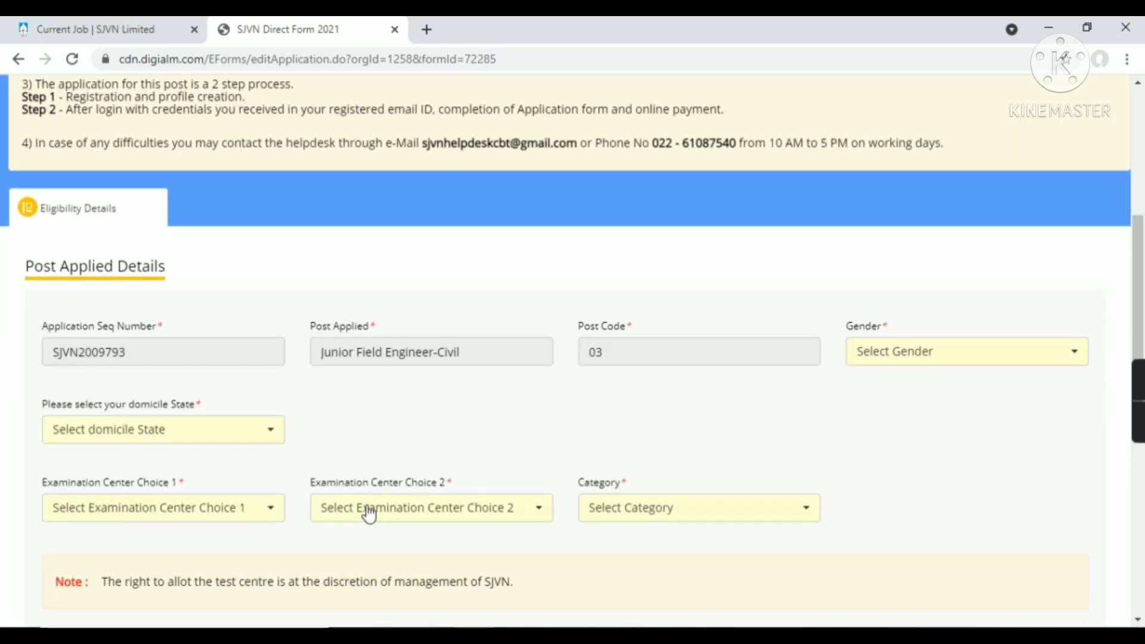
{"action": "scroll", "coordinate": [503, 459], "scroll_direction": "down", "scroll_amount": 2}
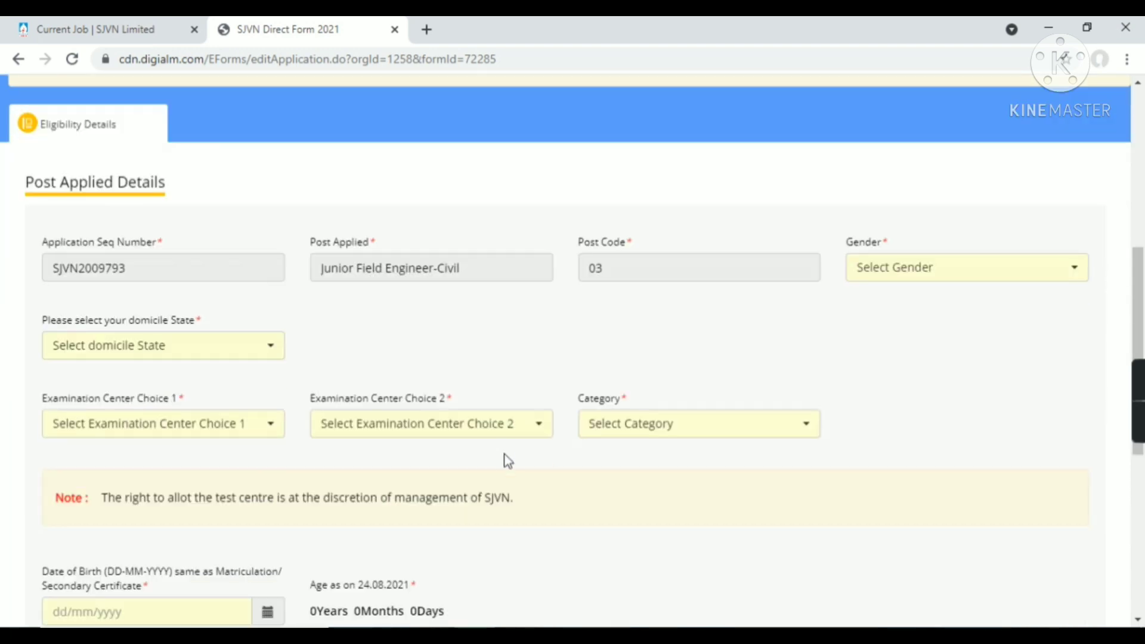
{"action": "left_click", "coordinate": [502, 266]}
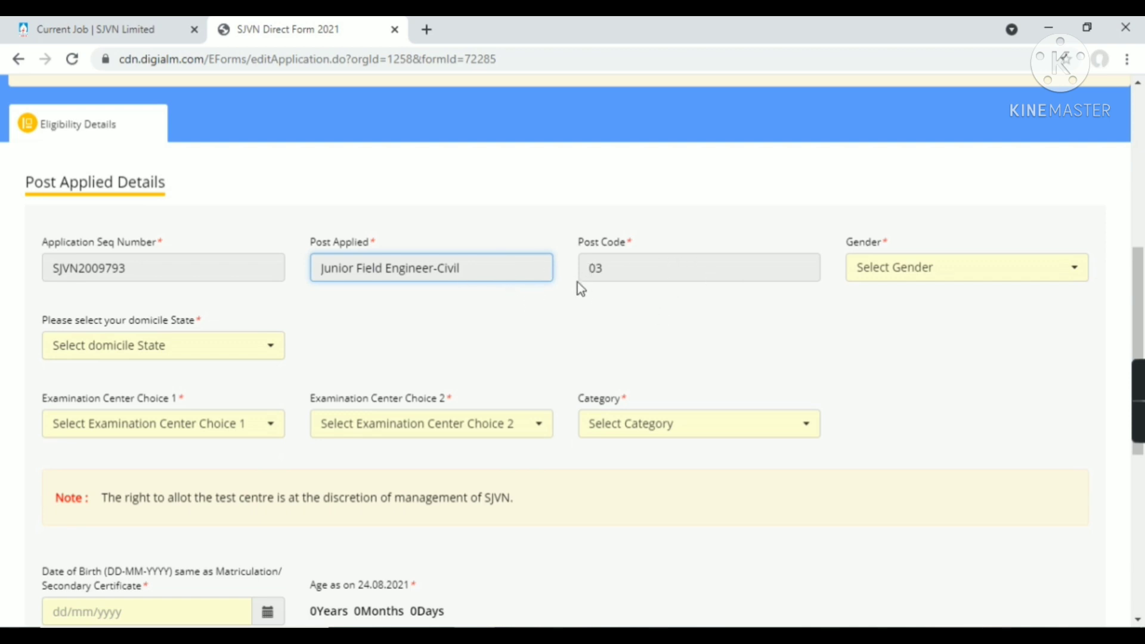
{"action": "left_click", "coordinate": [893, 274]}
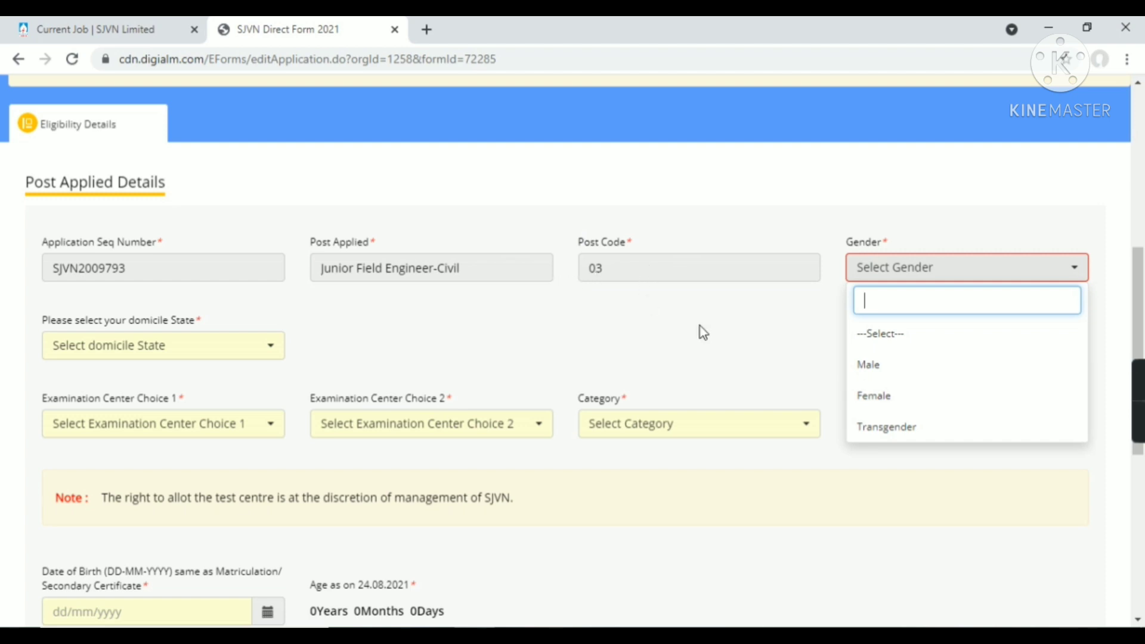
{"action": "left_click", "coordinate": [863, 365]}
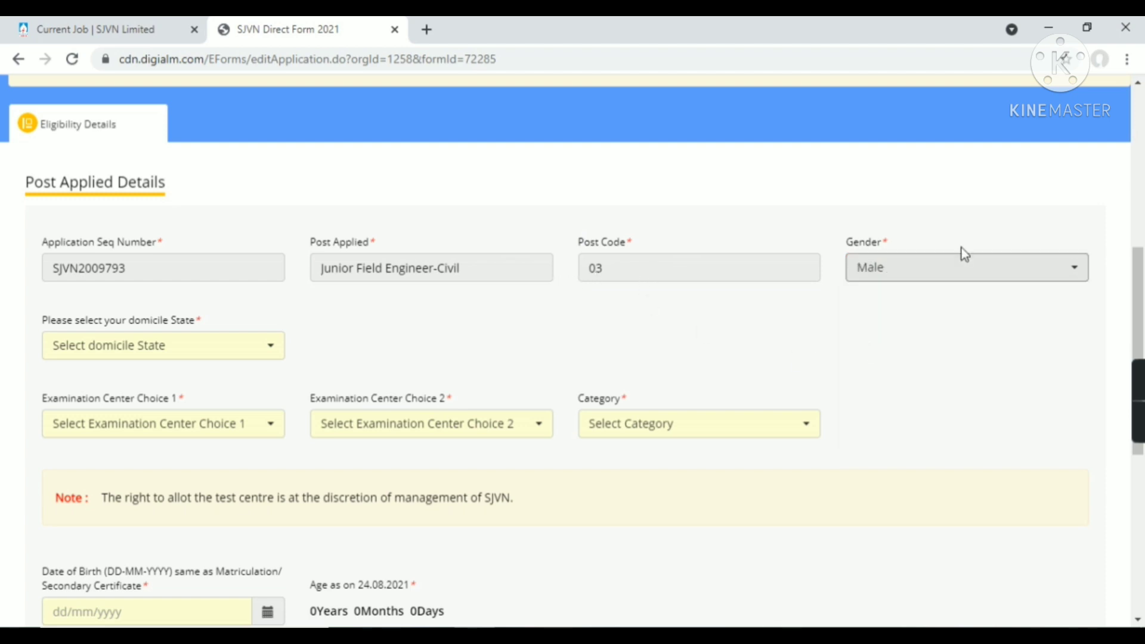
{"action": "left_click", "coordinate": [222, 354]}
{"action": "left_click", "coordinate": [99, 511]}
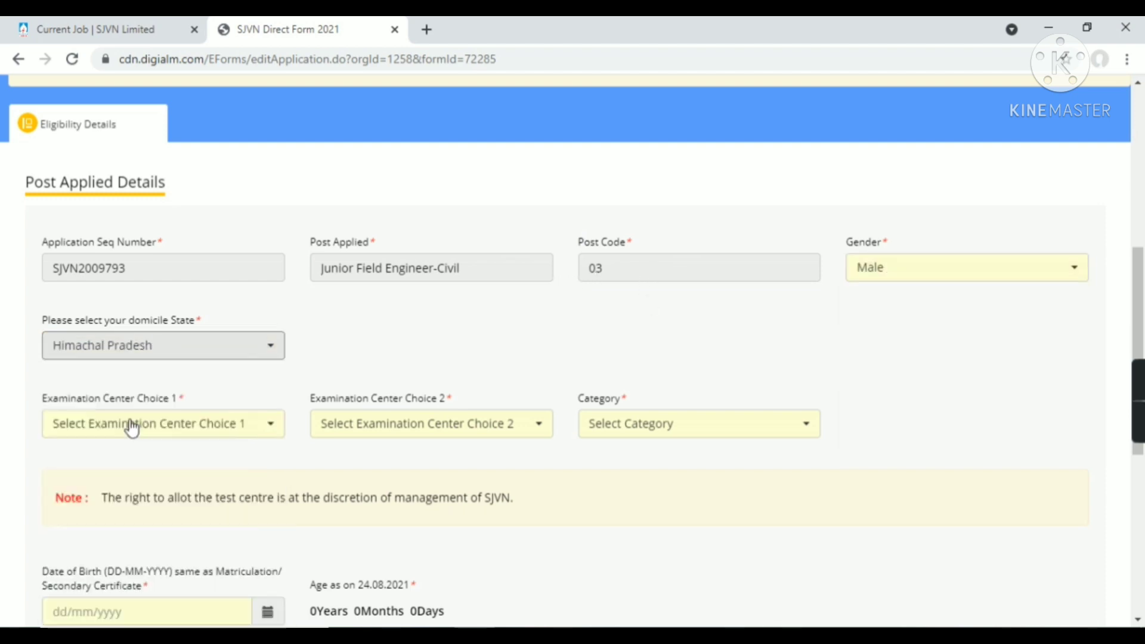
Choose Mandi and Bilaspur as examination centres and EWS as the category
{"action": "left_click", "coordinate": [220, 429]}
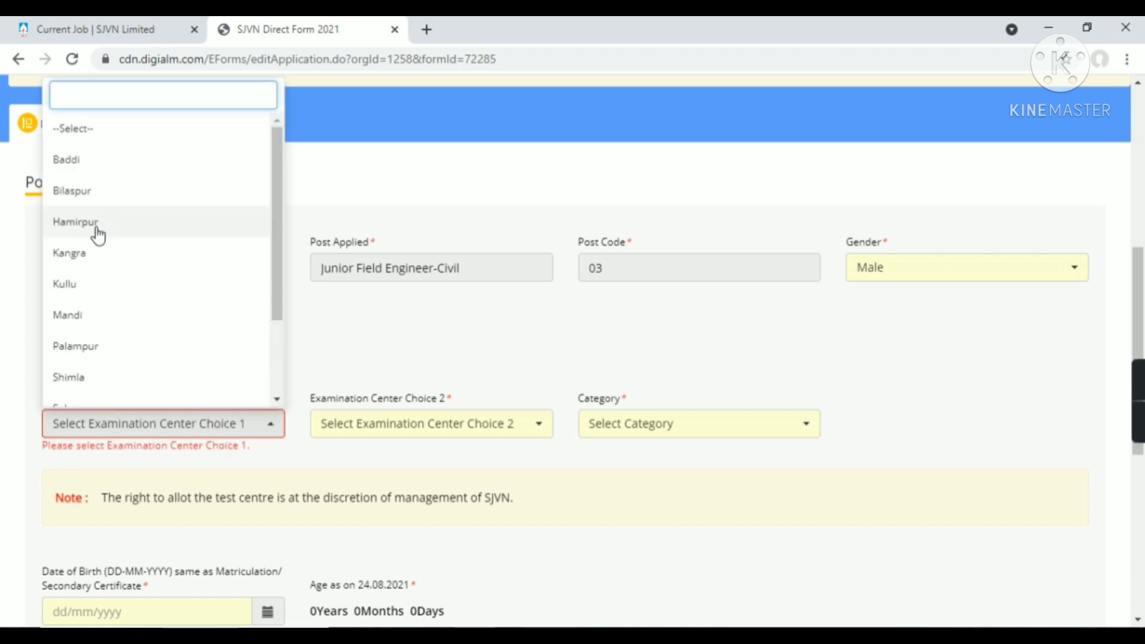
{"action": "scroll", "coordinate": [110, 292], "scroll_direction": "down", "scroll_amount": 3}
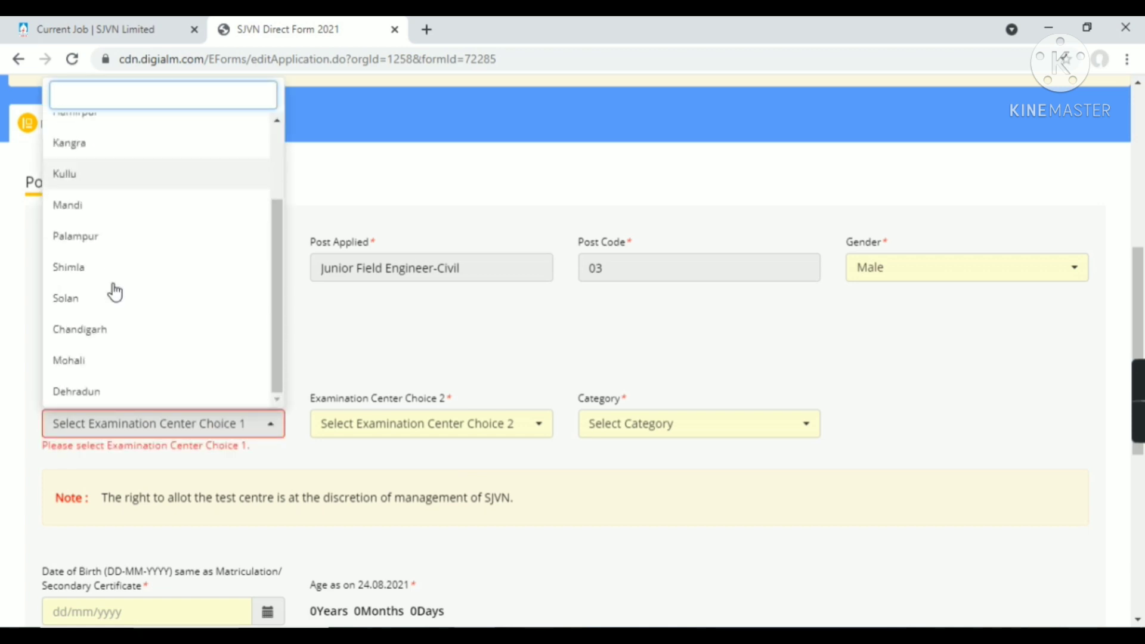
{"action": "scroll", "coordinate": [110, 292], "scroll_direction": "down", "scroll_amount": 4}
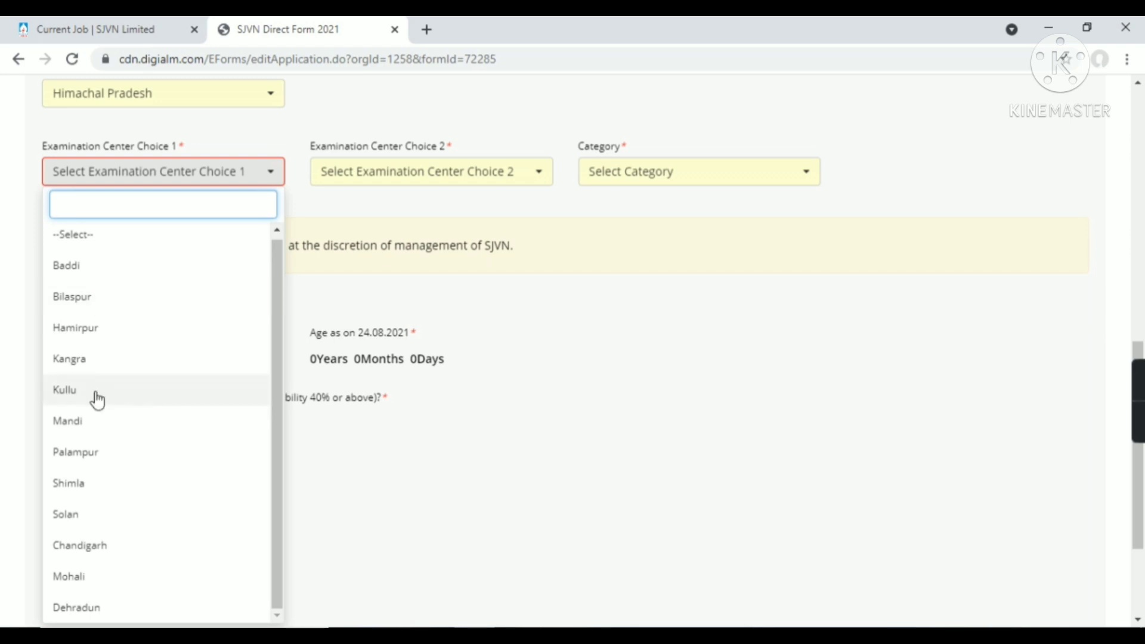
{"action": "left_click", "coordinate": [99, 421]}
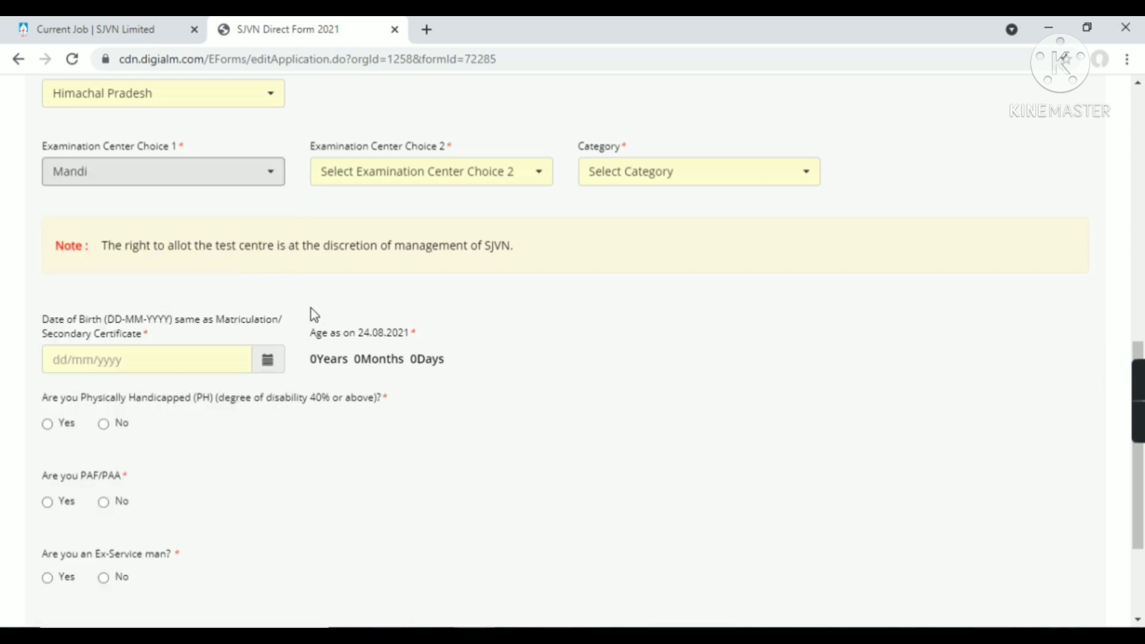
{"action": "scroll", "coordinate": [310, 308], "scroll_direction": "up", "scroll_amount": 3}
{"action": "left_click", "coordinate": [343, 348]}
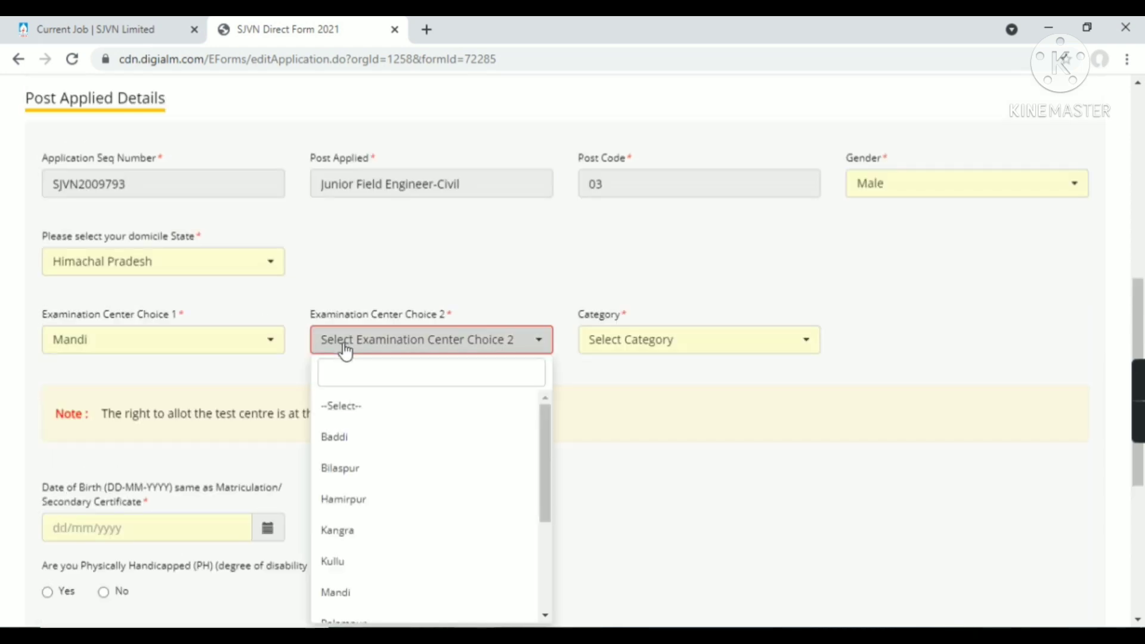
{"action": "left_click", "coordinate": [360, 481]}
{"action": "left_click", "coordinate": [617, 338]}
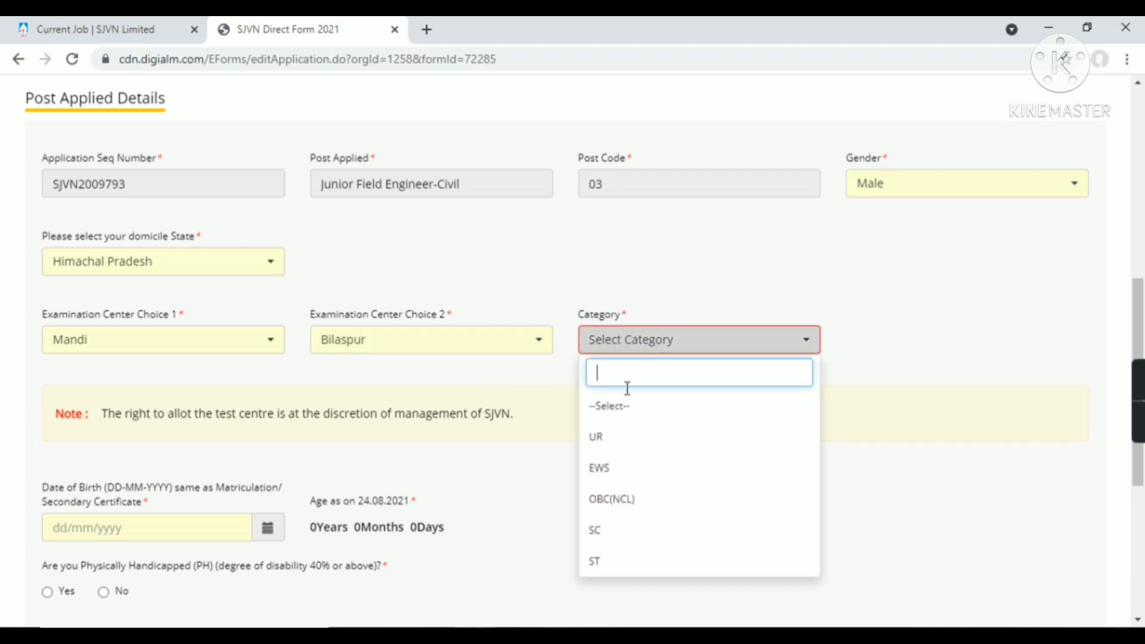
{"action": "left_click", "coordinate": [605, 470]}
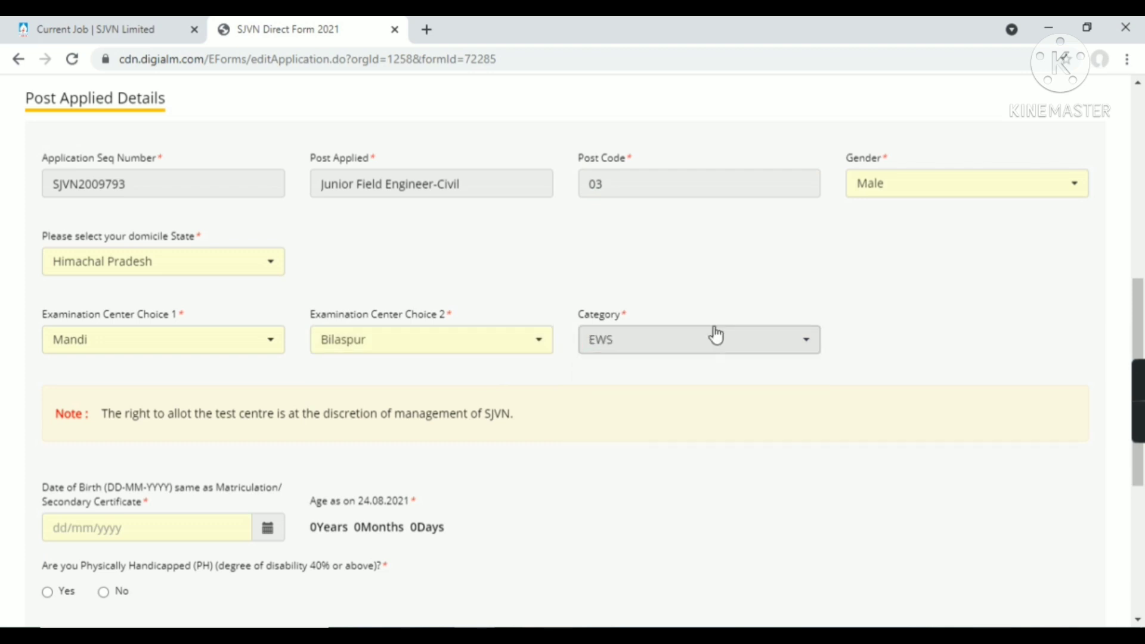
Pick 16 April 1993 as the date of birth in the calendar
{"action": "scroll", "coordinate": [373, 199], "scroll_direction": "up", "scroll_amount": 4}
{"action": "scroll", "coordinate": [360, 285], "scroll_direction": "down", "scroll_amount": 4}
{"action": "scroll", "coordinate": [276, 447], "scroll_direction": "down", "scroll_amount": 1}
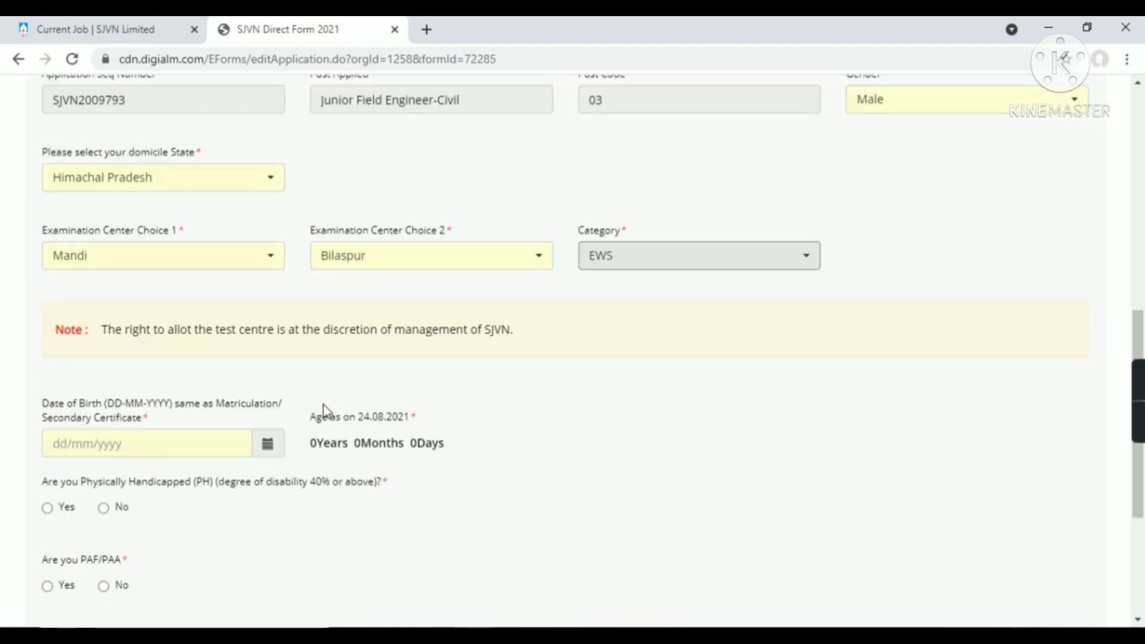
{"action": "left_click", "coordinate": [268, 446]}
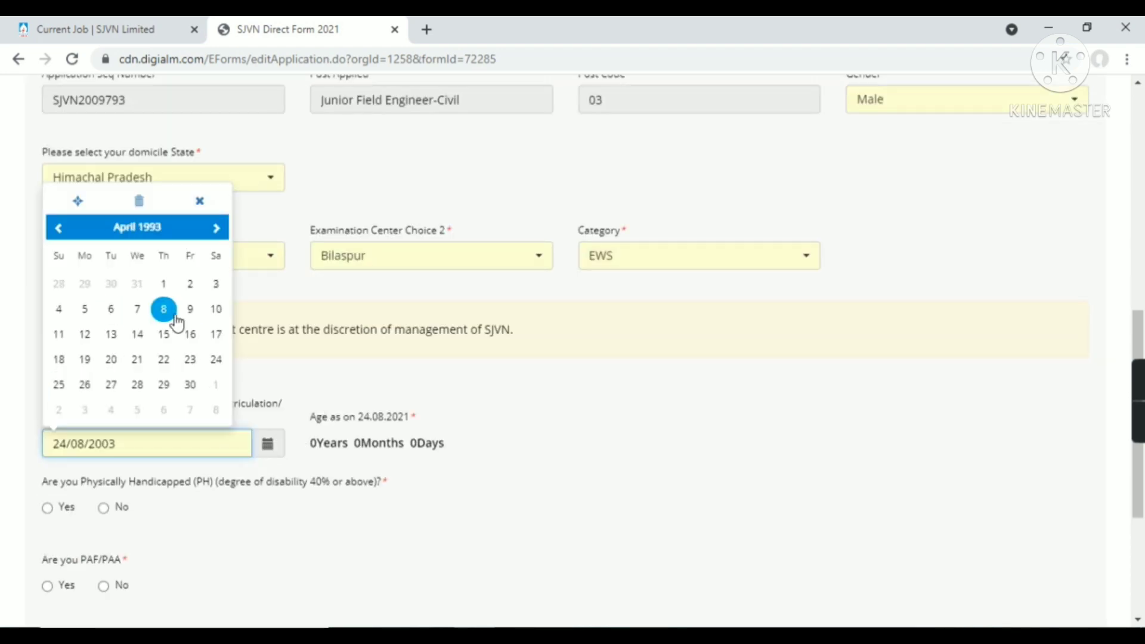
{"action": "left_click", "coordinate": [190, 335]}
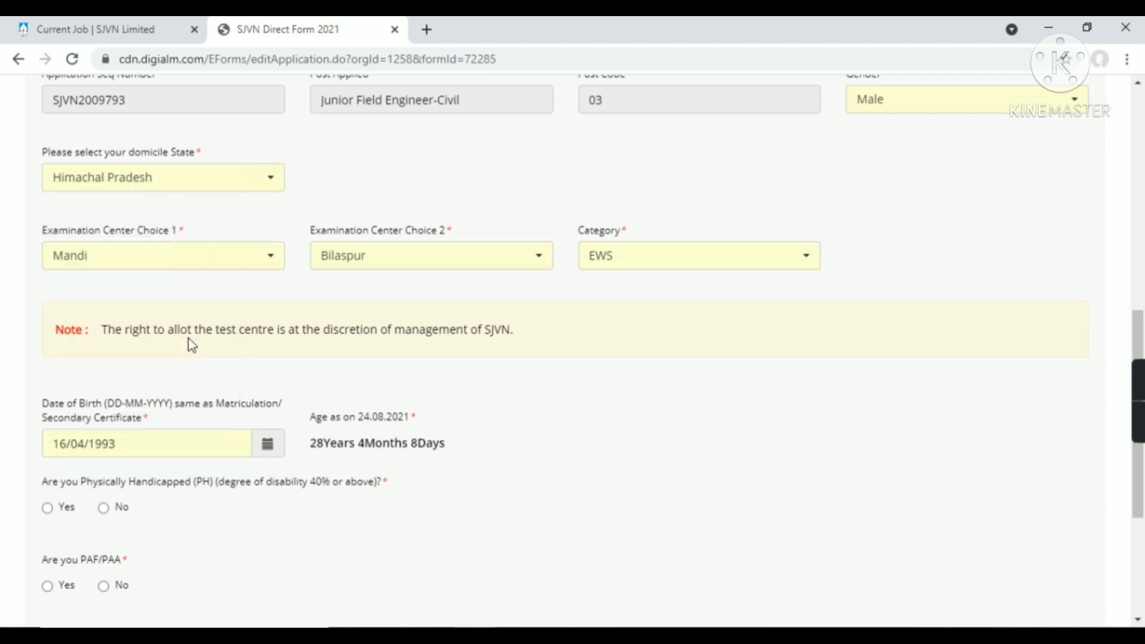
Answer No to the handicapped, PAF/PAA, ex-serviceman and J&K domicile questions, then Save & Next
{"action": "scroll", "coordinate": [280, 486], "scroll_direction": "down", "scroll_amount": 4}
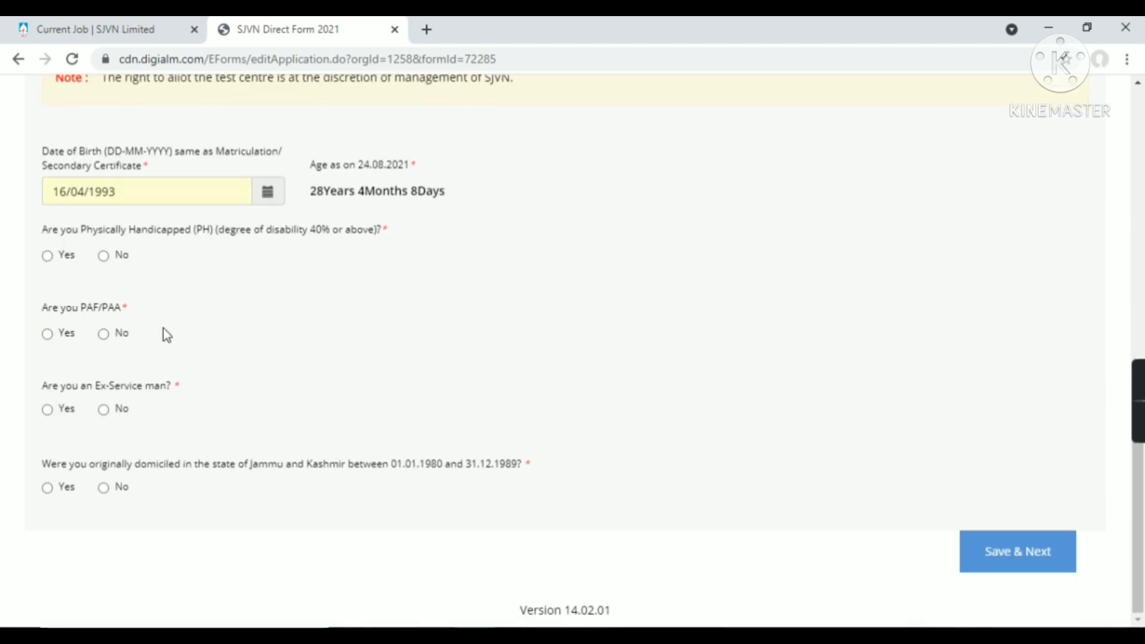
{"action": "left_click", "coordinate": [103, 256]}
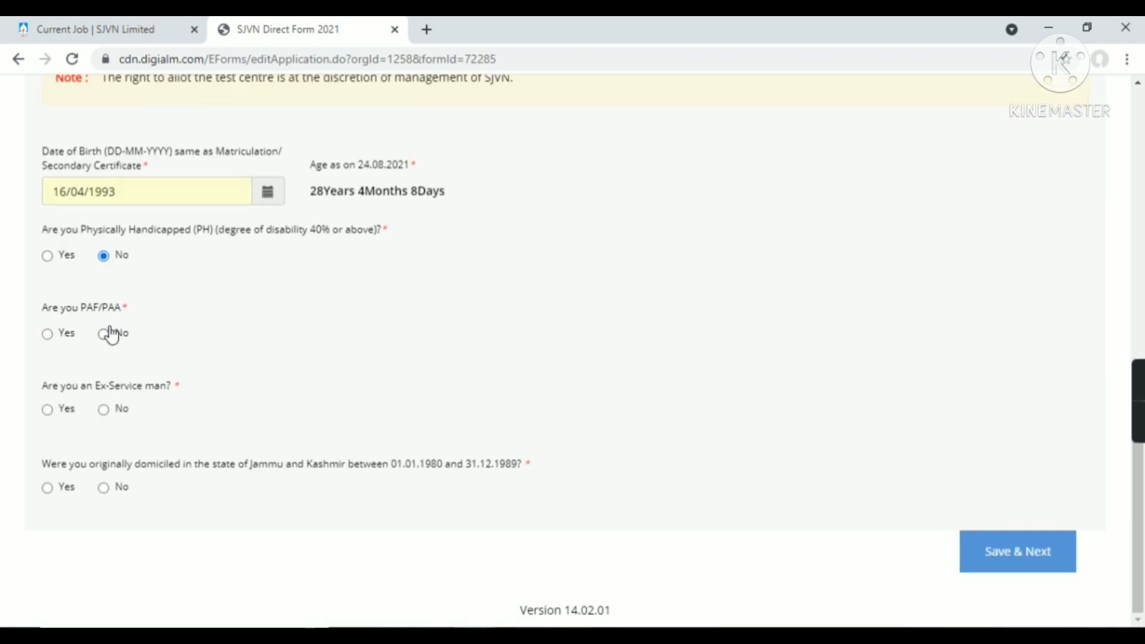
{"action": "left_click", "coordinate": [104, 333]}
{"action": "left_click", "coordinate": [105, 410]}
{"action": "left_click", "coordinate": [105, 489]}
{"action": "scroll", "coordinate": [577, 427], "scroll_direction": "up", "scroll_amount": 6}
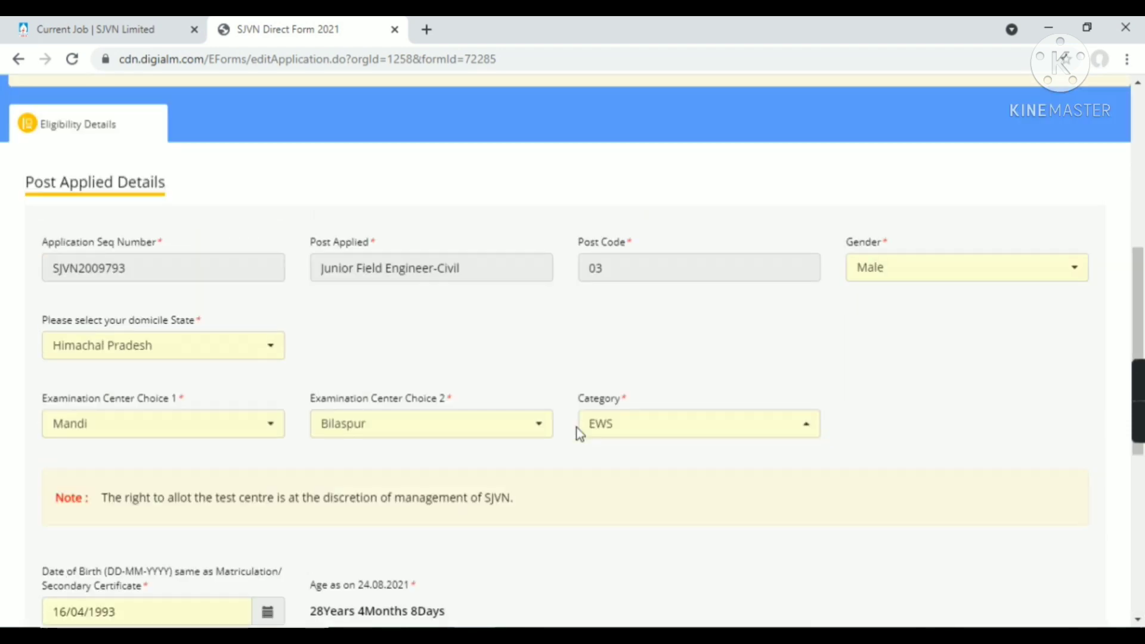
{"action": "scroll", "coordinate": [605, 438], "scroll_direction": "down", "scroll_amount": 6}
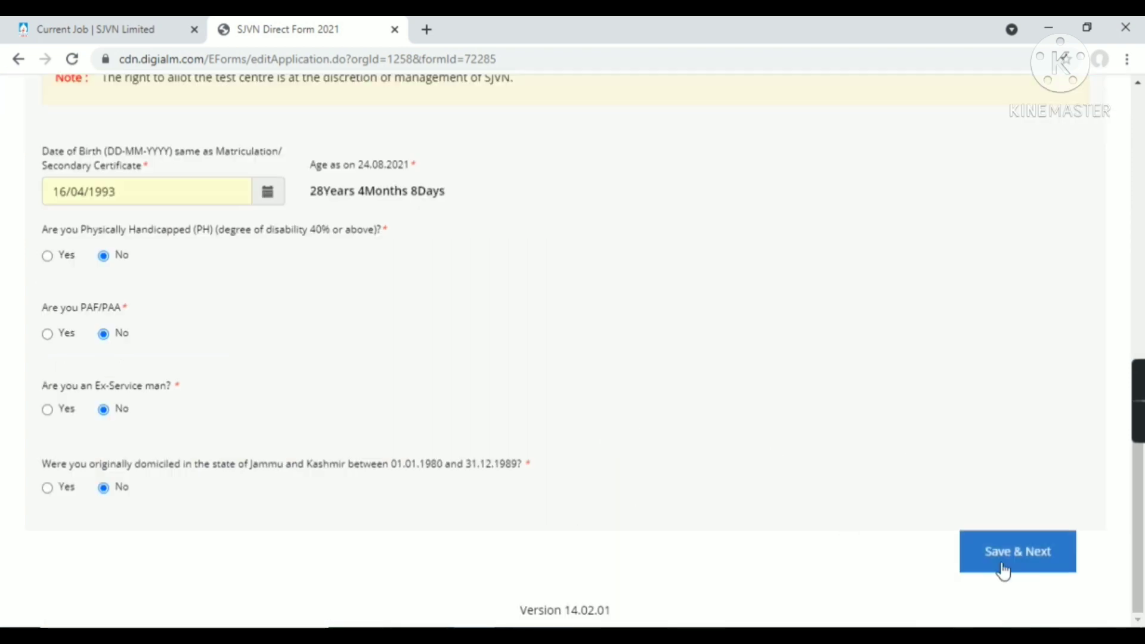
{"action": "left_click", "coordinate": [1013, 567]}
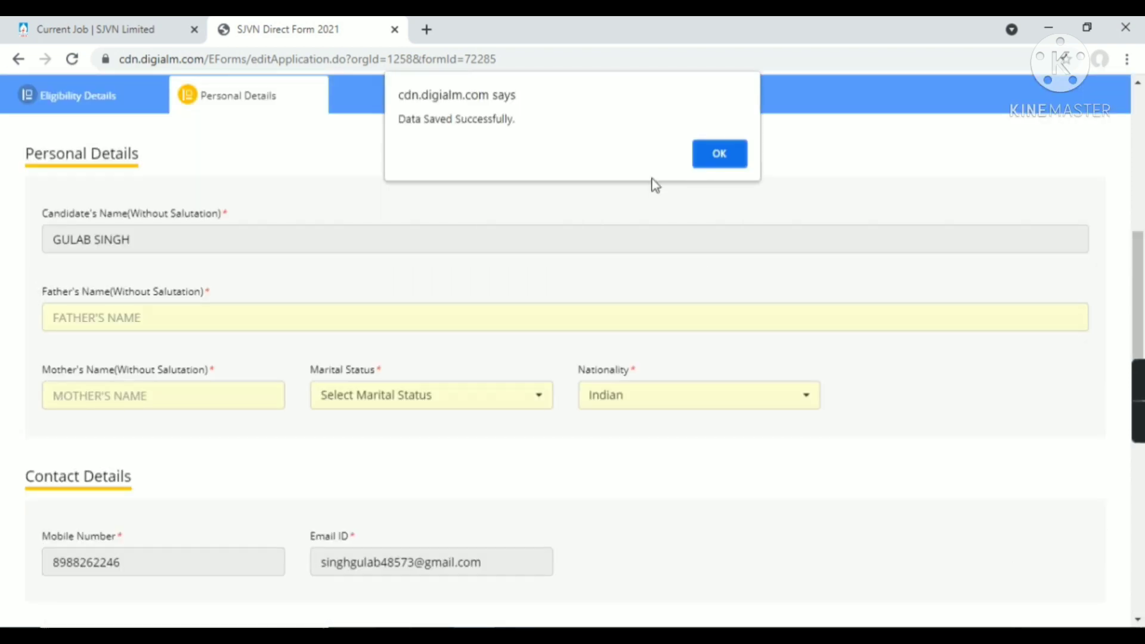
Dismiss the saved alert, choose Unmarried as marital status, and type the father's name
{"action": "left_click", "coordinate": [721, 154]}
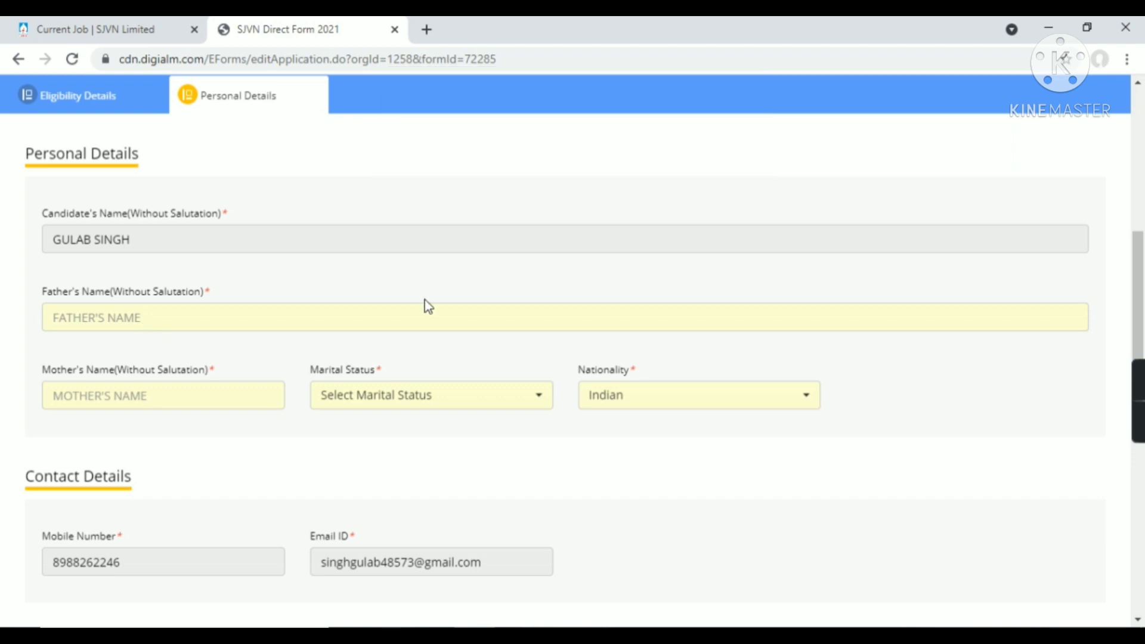
{"action": "scroll", "coordinate": [220, 355], "scroll_direction": "up", "scroll_amount": 7}
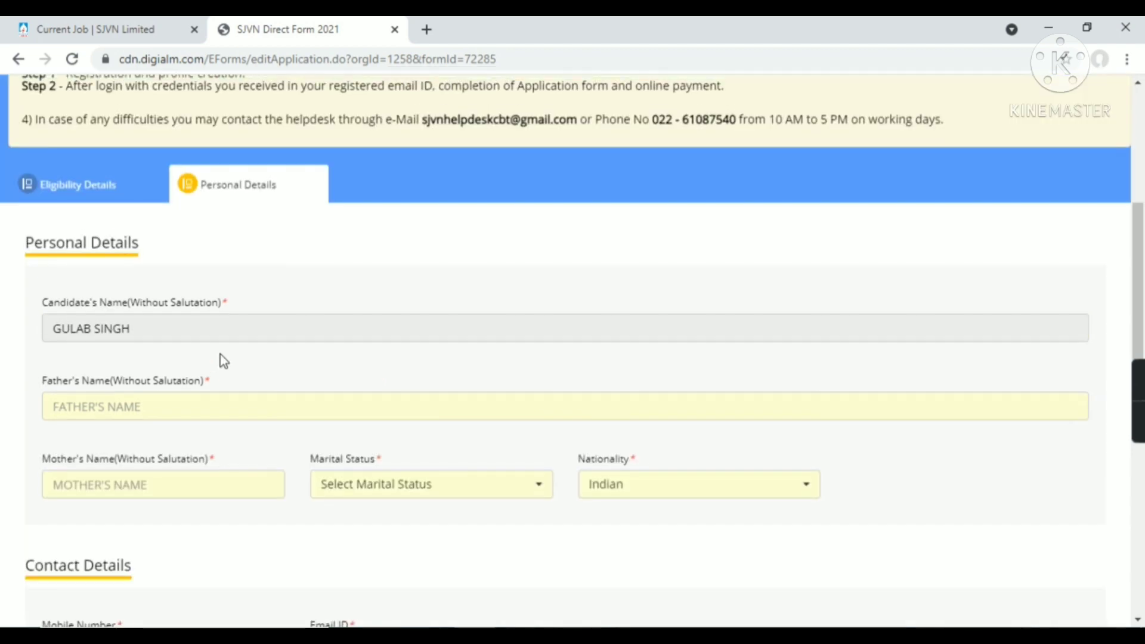
{"action": "scroll", "coordinate": [222, 360], "scroll_direction": "down", "scroll_amount": 5}
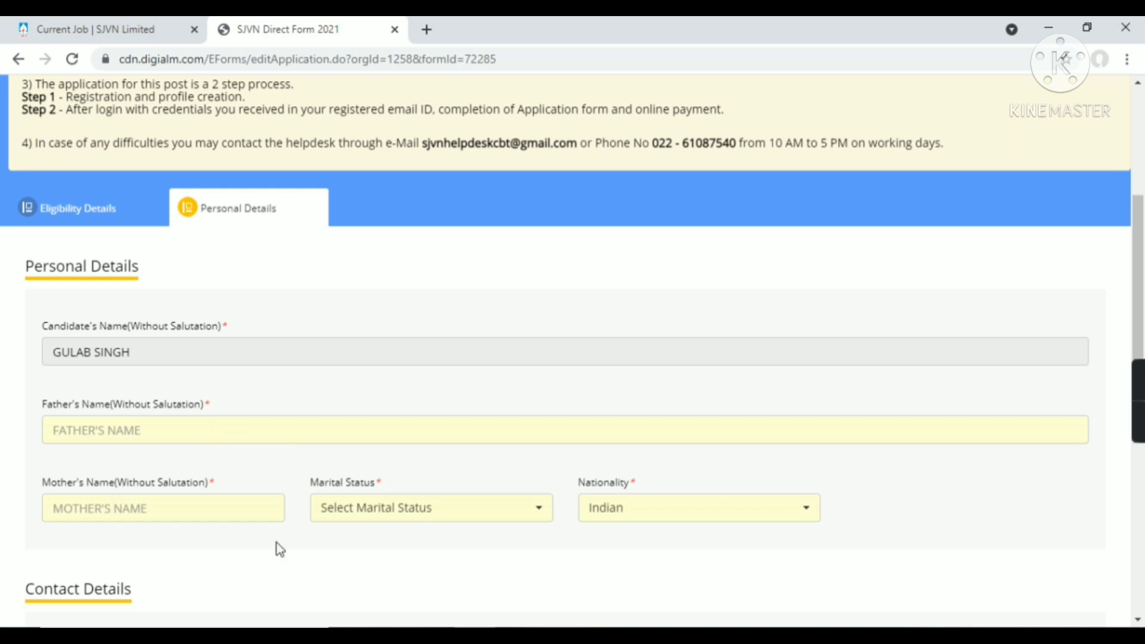
{"action": "left_click", "coordinate": [485, 527]}
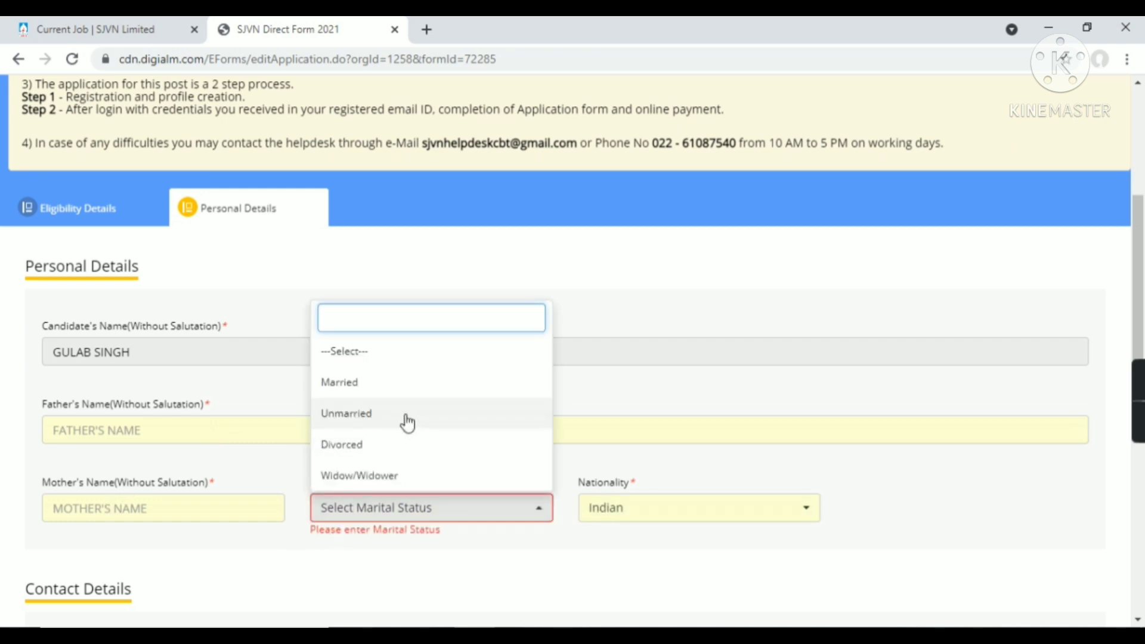
{"action": "left_click", "coordinate": [408, 423]}
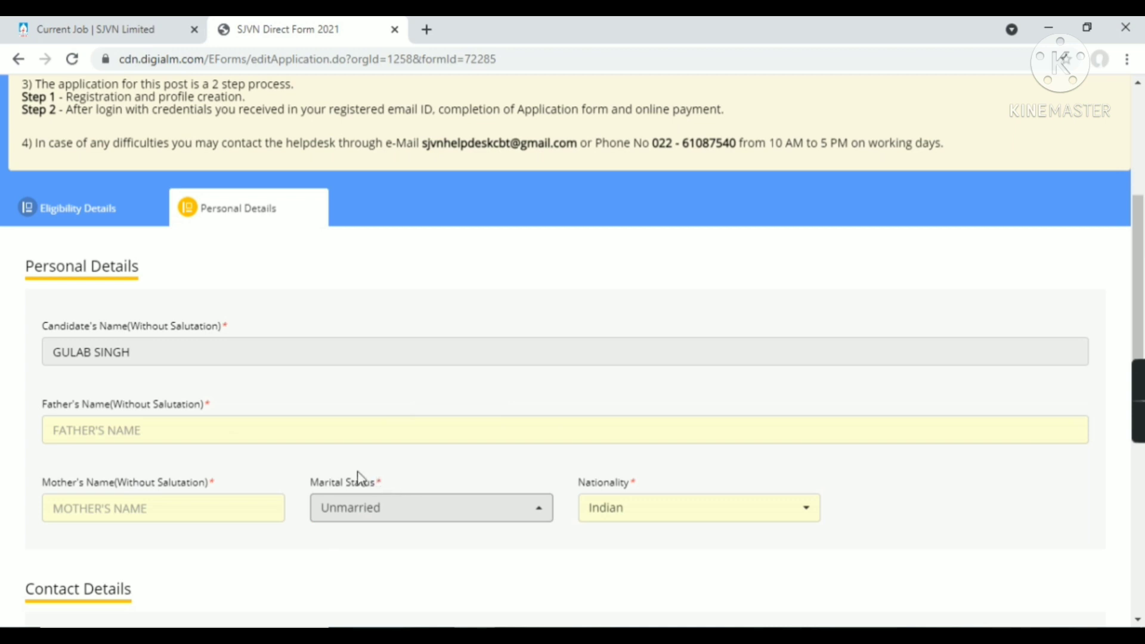
{"action": "left_click", "coordinate": [223, 428]}
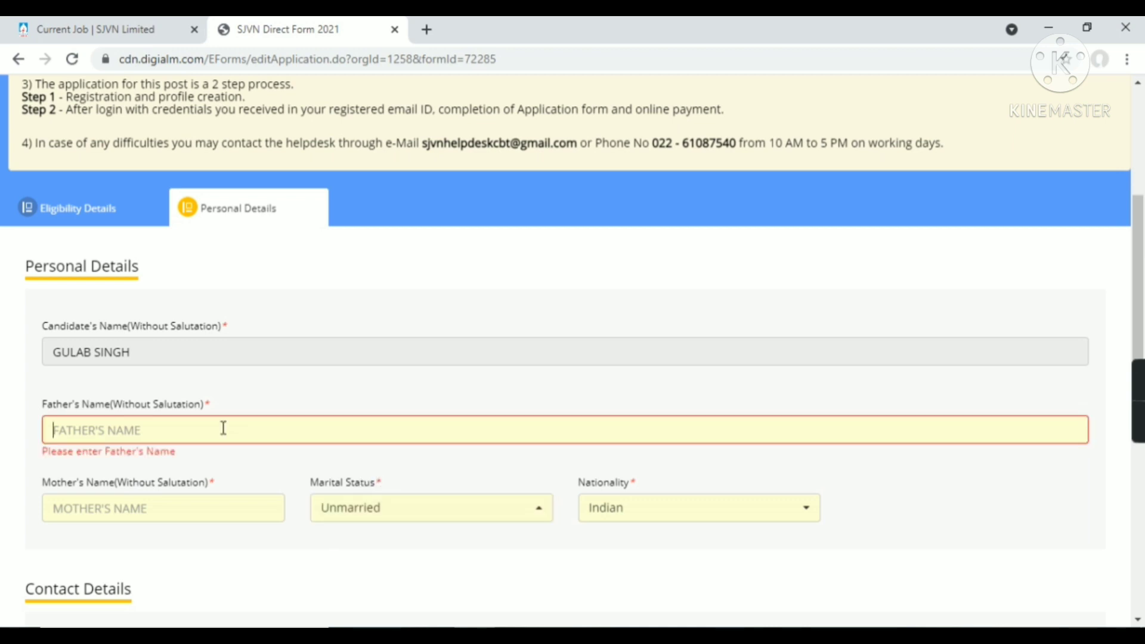
Enter the mother's name and type the village address into Present Address Line 1
{"action": "left_click", "coordinate": [153, 514]}
{"action": "type", "text": "S"}
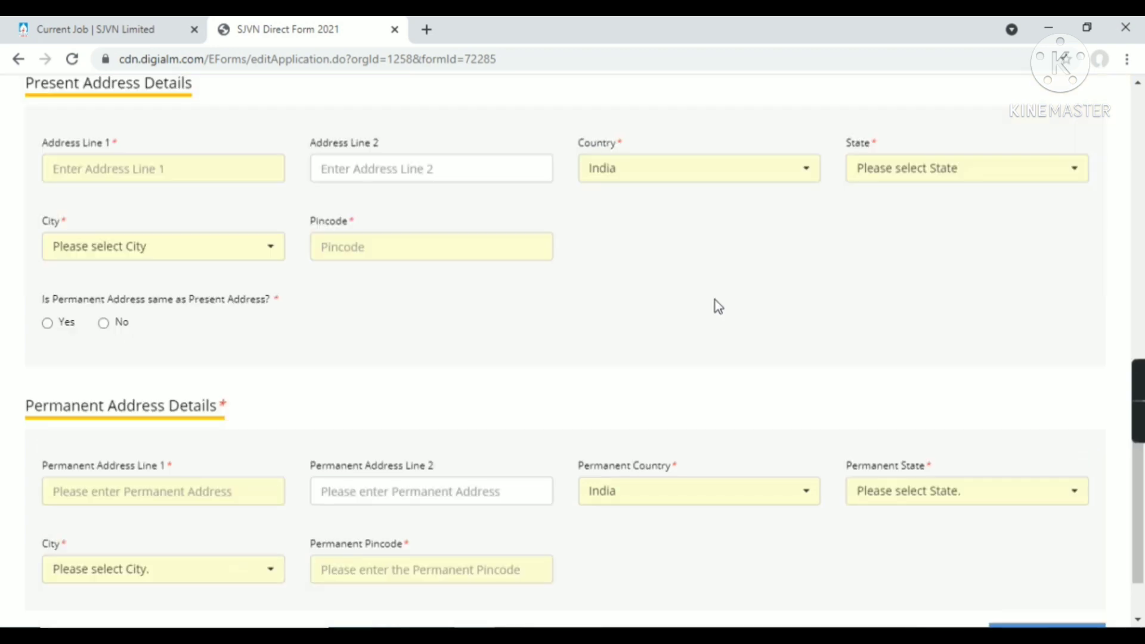
{"action": "left_click", "coordinate": [255, 170]}
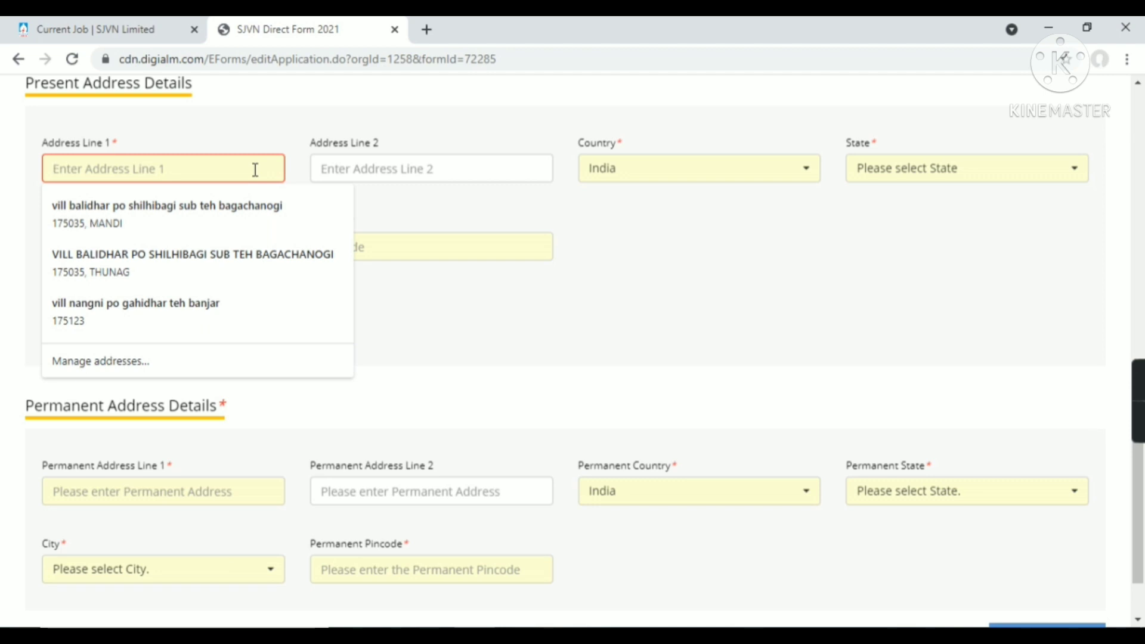
{"action": "left_click", "coordinate": [462, 320]}
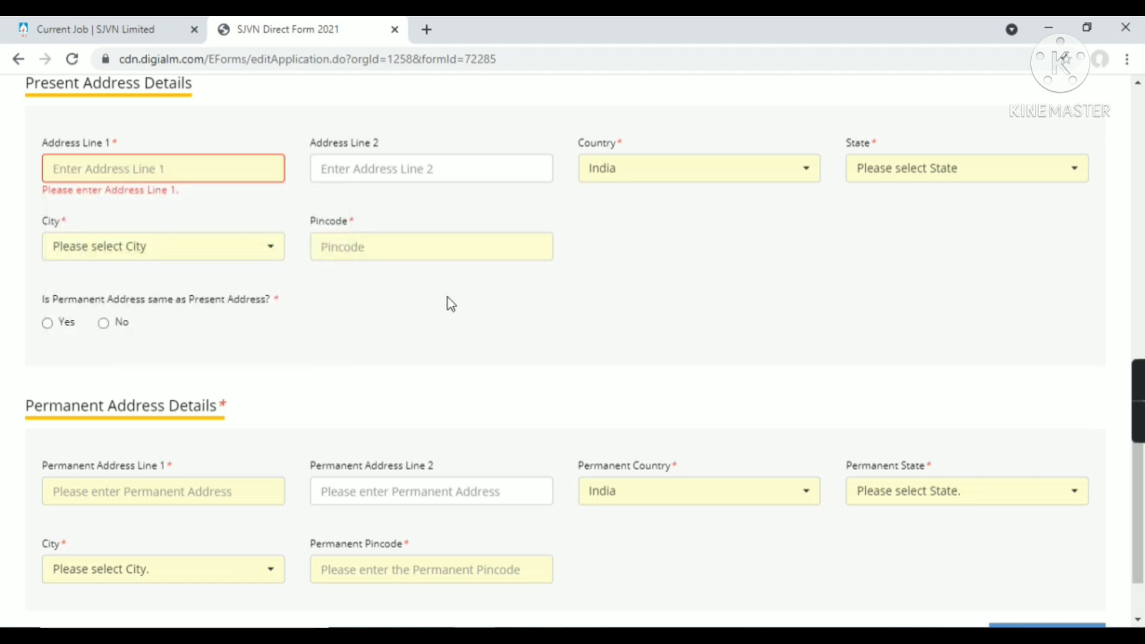
{"action": "left_click", "coordinate": [253, 174]}
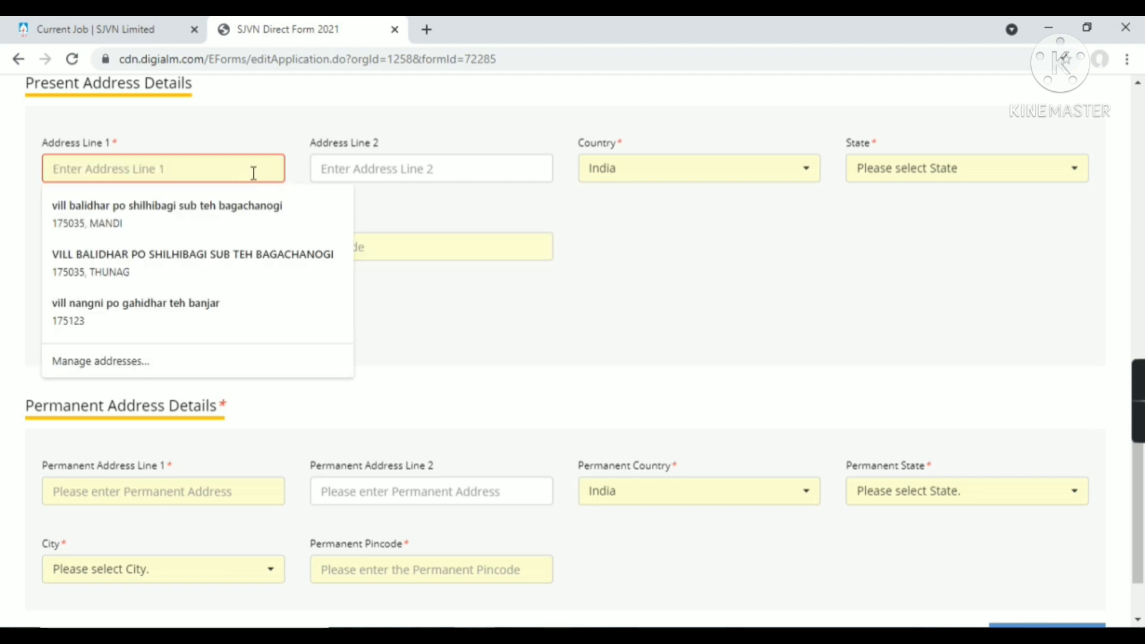
{"action": "type", "text": "vill"}
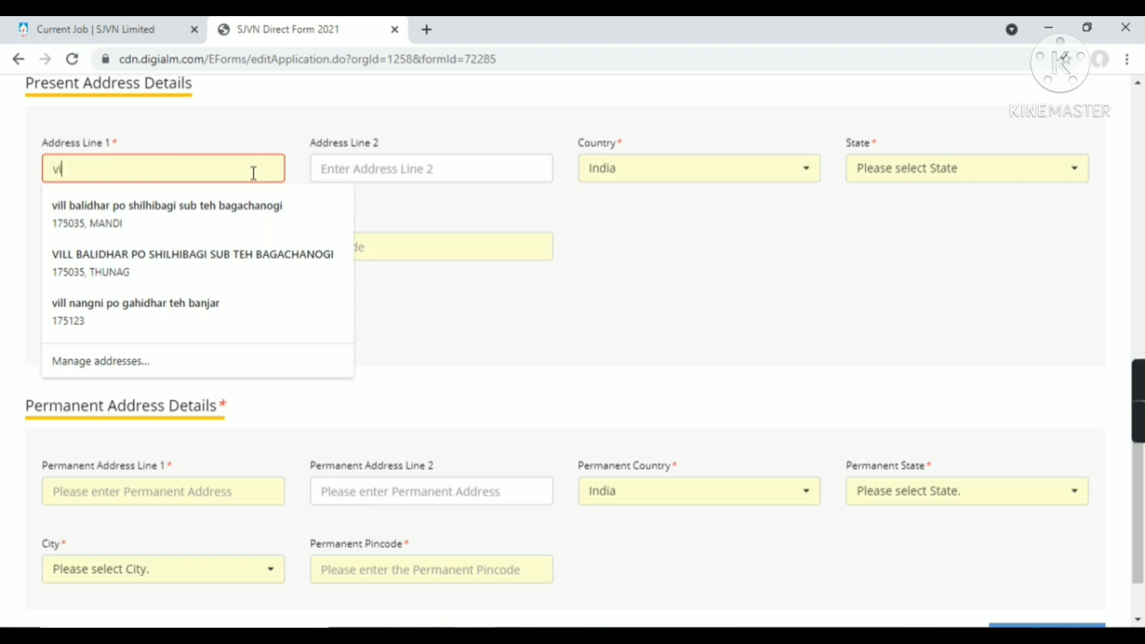
{"action": "key", "text": "BackSpace"}
{"action": "key", "text": "BackSpace"}
{"action": "key", "text": "BackSpace"}
{"action": "key", "text": "BackSpace"}
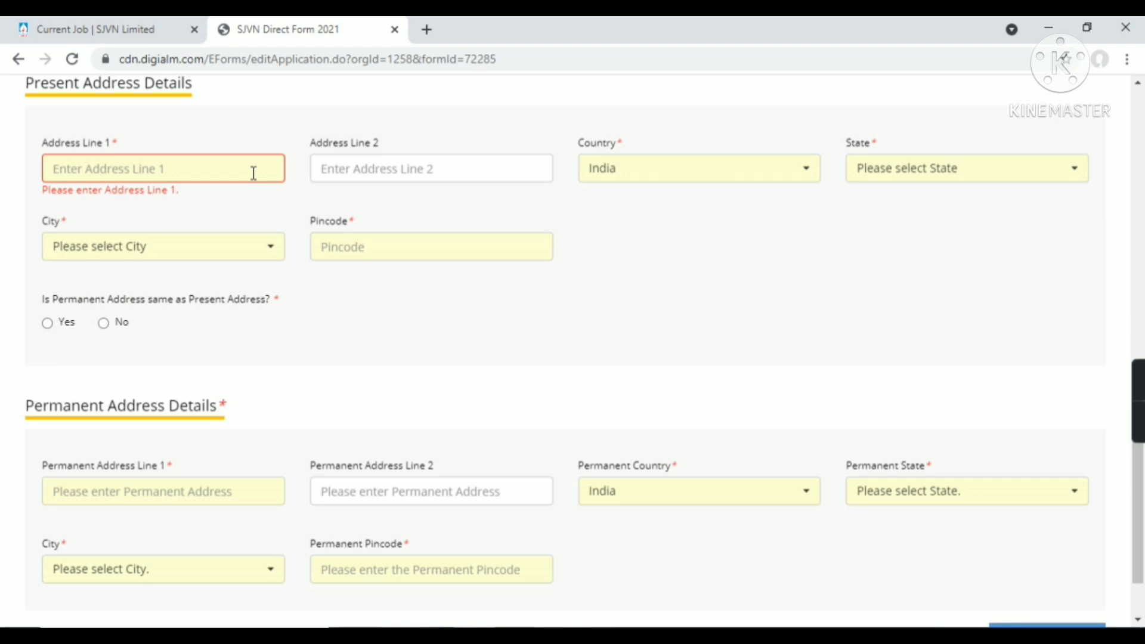
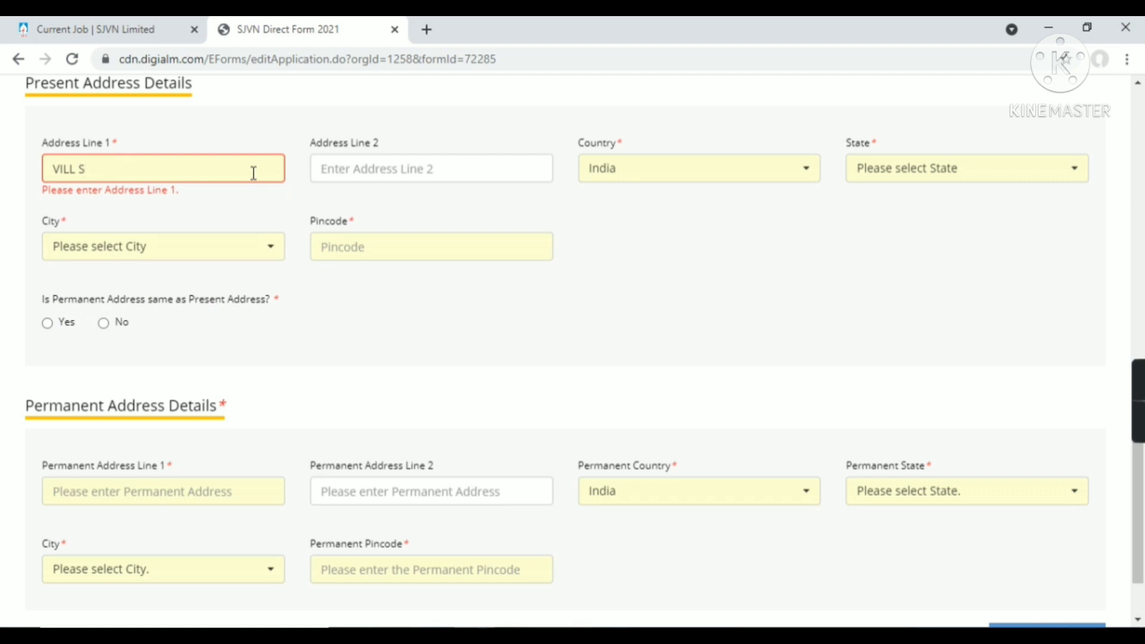
{"action": "scroll", "coordinate": [378, 517], "scroll_direction": "down", "scroll_amount": 2}
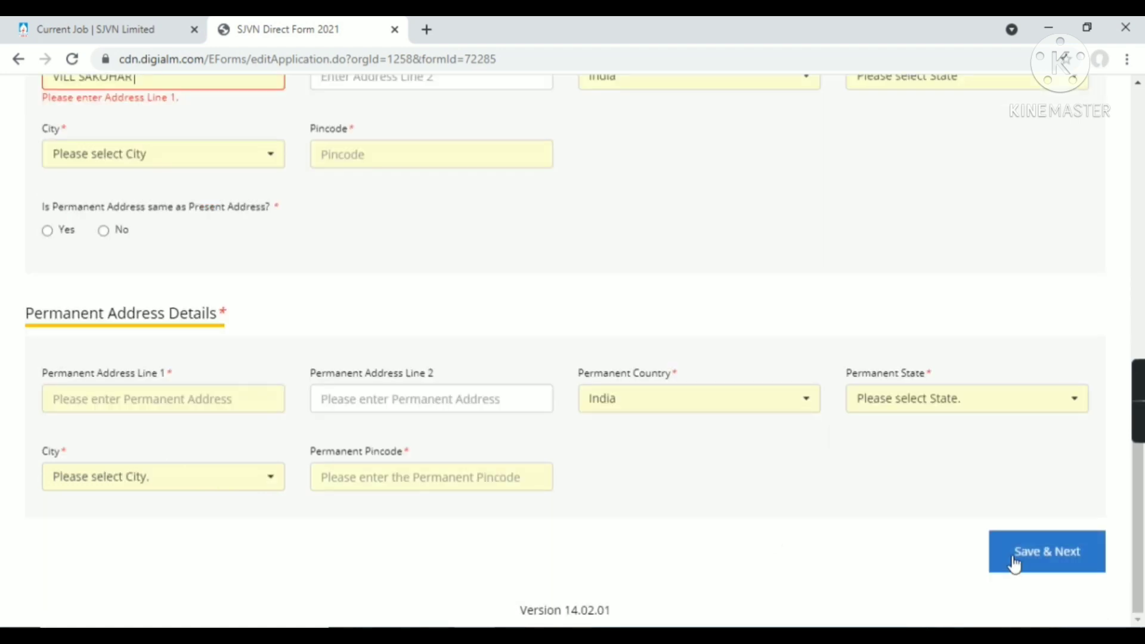
{"action": "scroll", "coordinate": [218, 209], "scroll_direction": "up", "scroll_amount": 2}
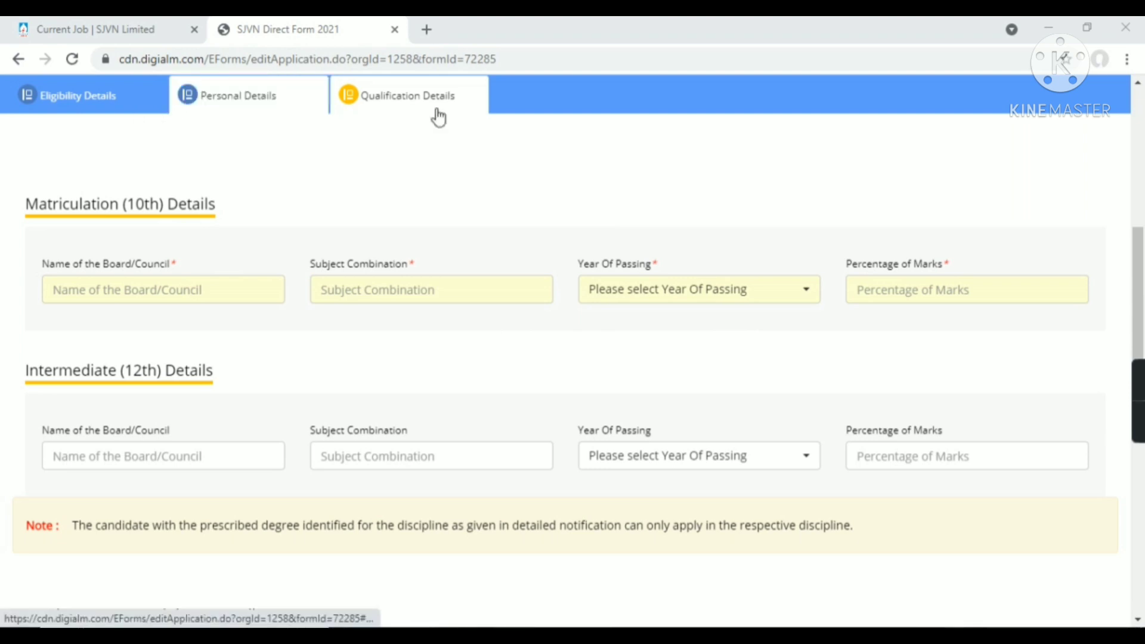
Enter HPBOSE DHARAMSHALA as the 10th board and ENGLISH HINDI MATH as subjects
{"action": "left_click", "coordinate": [155, 280]}
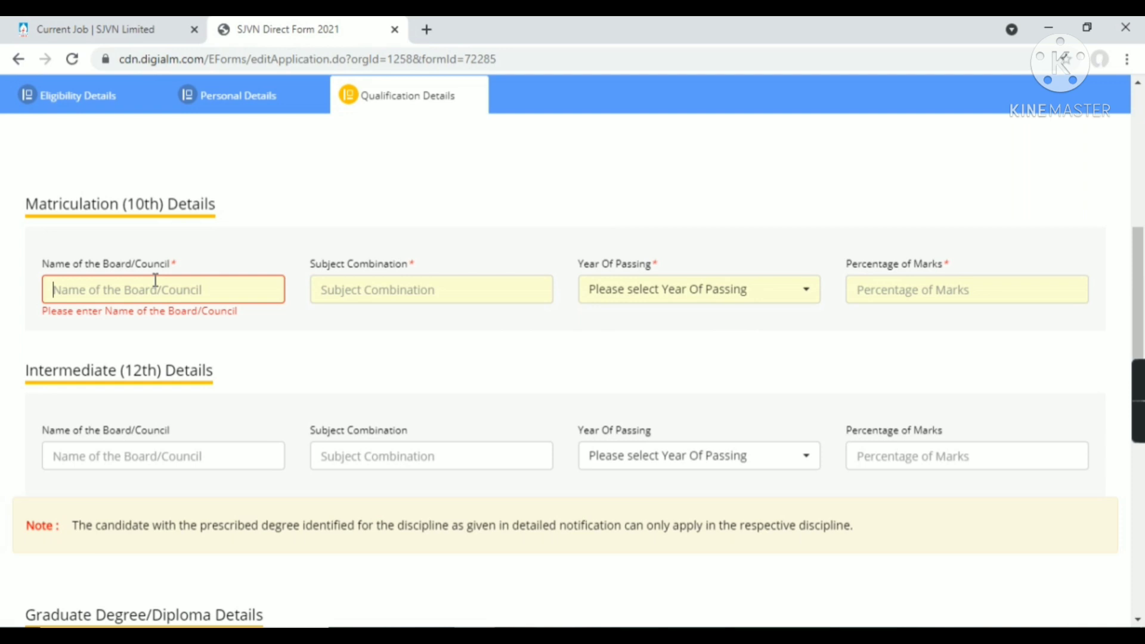
{"action": "type", "text": "HPBO"}
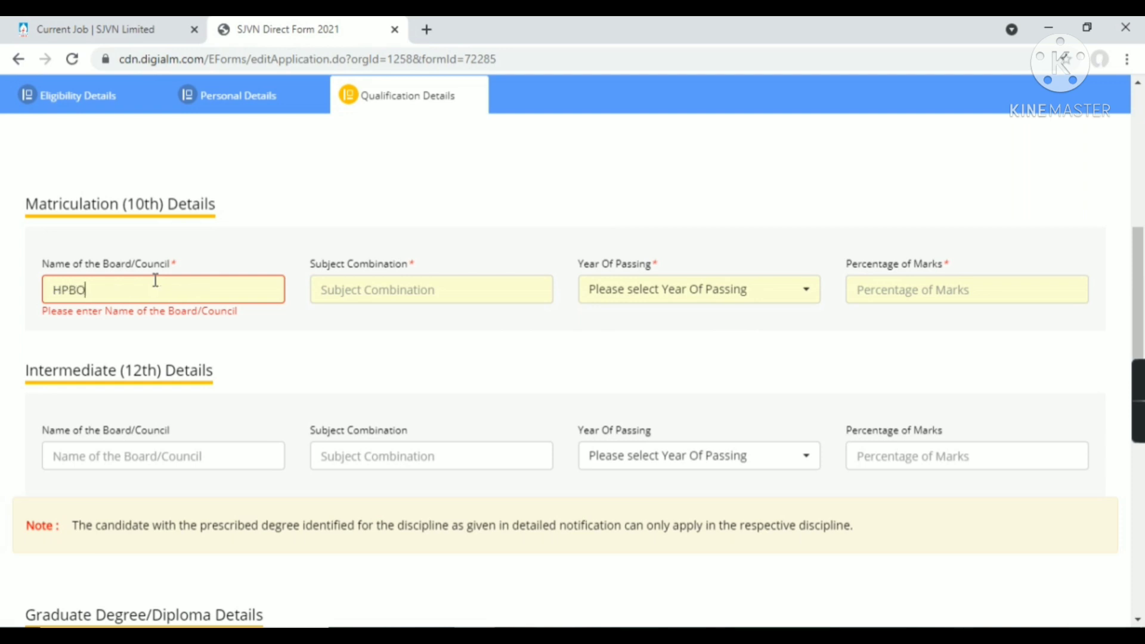
{"action": "type", "text": "SE DHARAMSHALA"}
{"action": "left_click", "coordinate": [339, 296]}
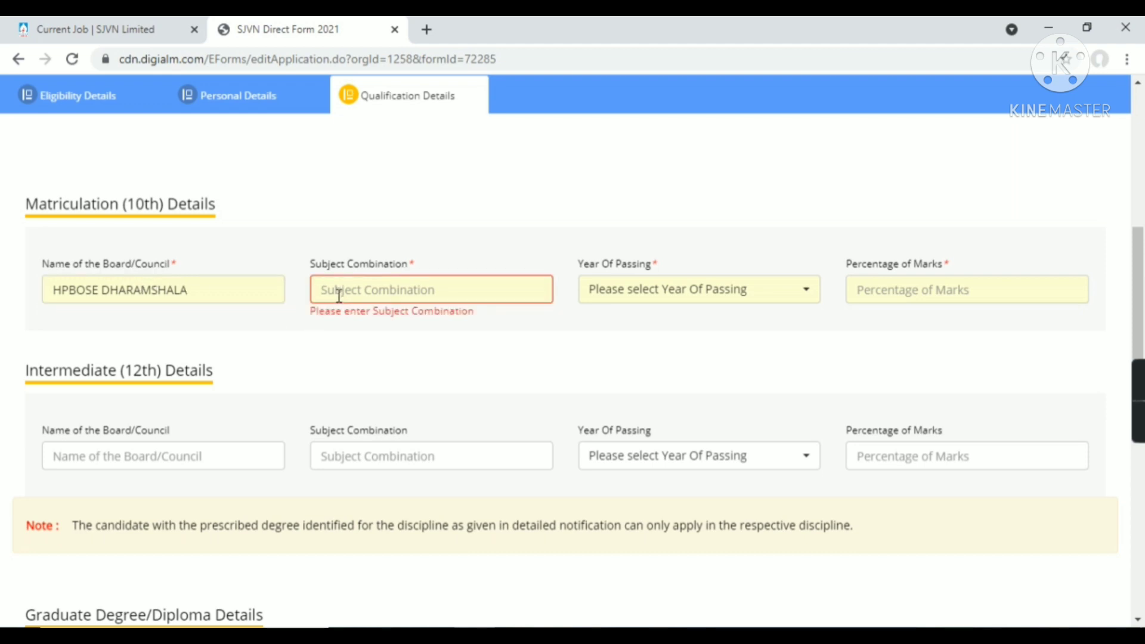
{"action": "type", "text": "ENGLISH"}
{"action": "type", "text": "HINDI"}
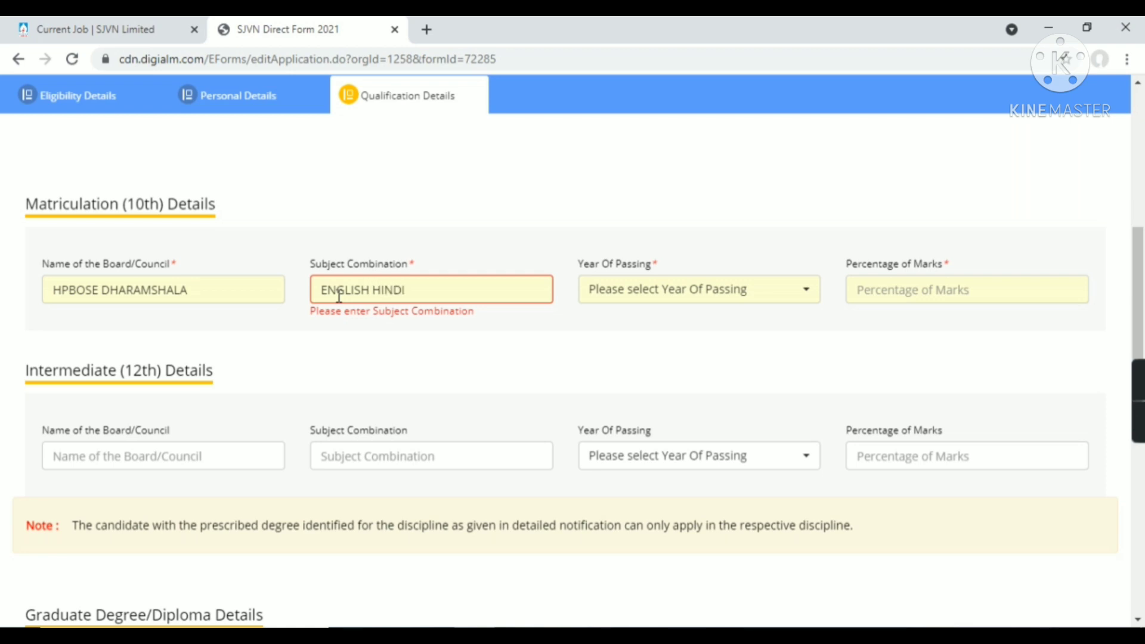
{"action": "type", "text": " MATH"}
{"action": "scroll", "coordinate": [239, 216], "scroll_direction": "down", "scroll_amount": 8}
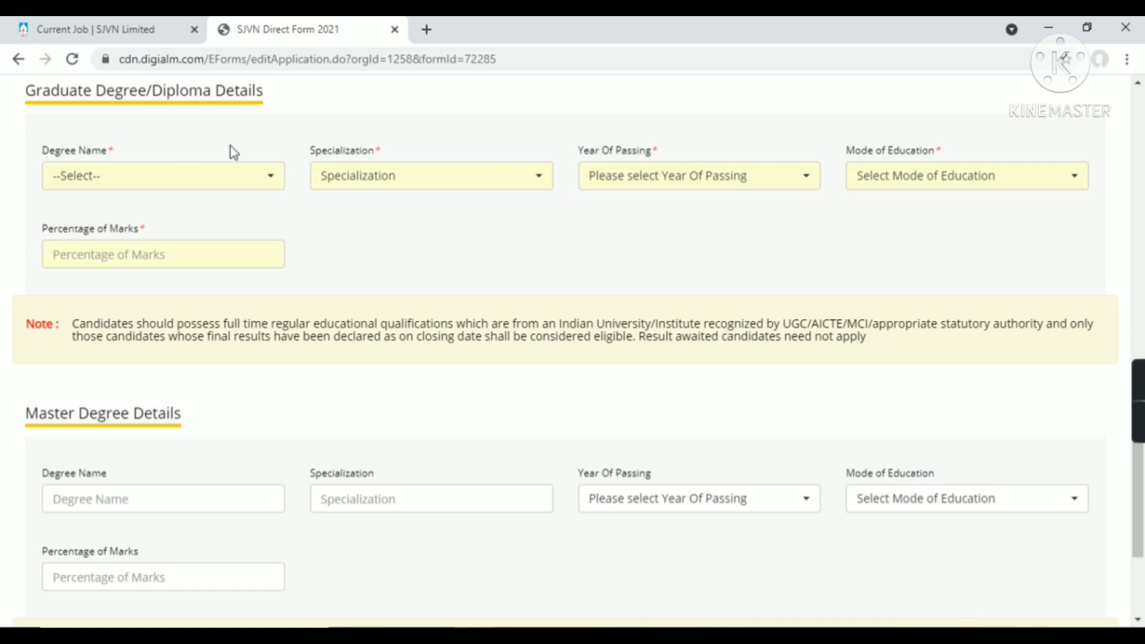
Choose Diploma(Full Time), Civil Engineering, passing year 2015 and Full Time mode for the qualification
{"action": "left_click", "coordinate": [226, 172]}
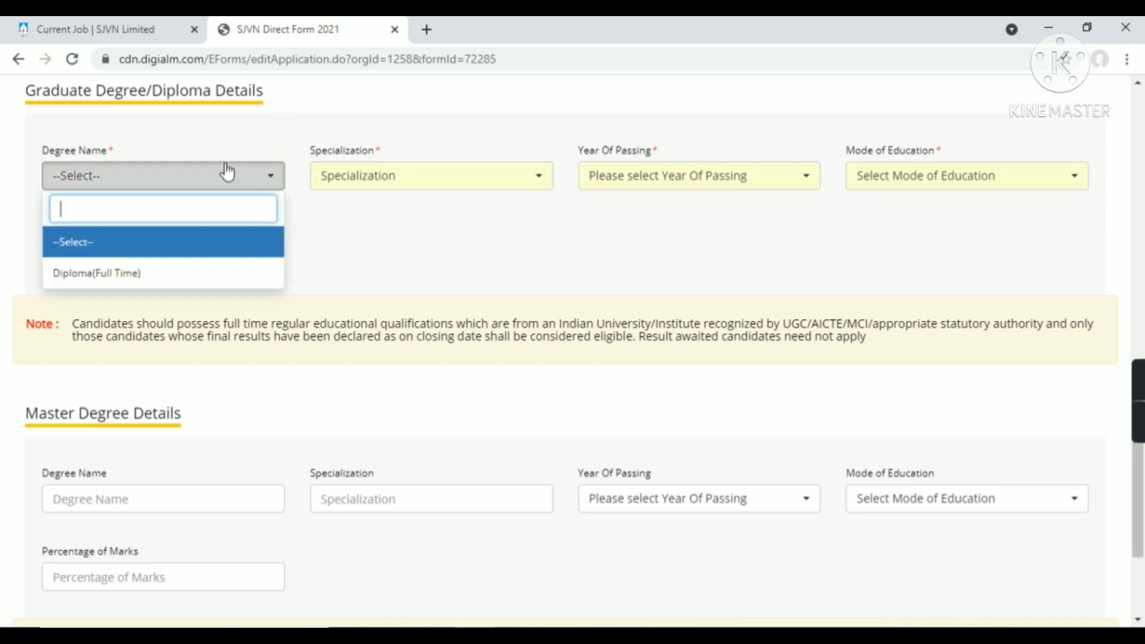
{"action": "left_click", "coordinate": [214, 273]}
{"action": "left_click", "coordinate": [417, 184]}
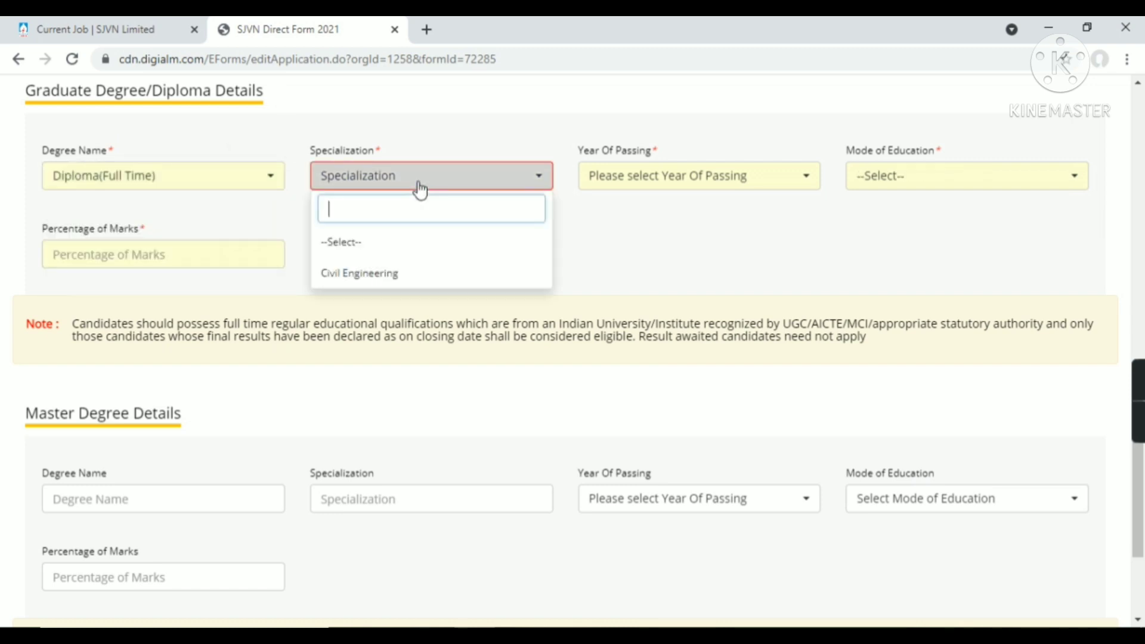
{"action": "left_click", "coordinate": [375, 274]}
{"action": "left_click", "coordinate": [617, 178]}
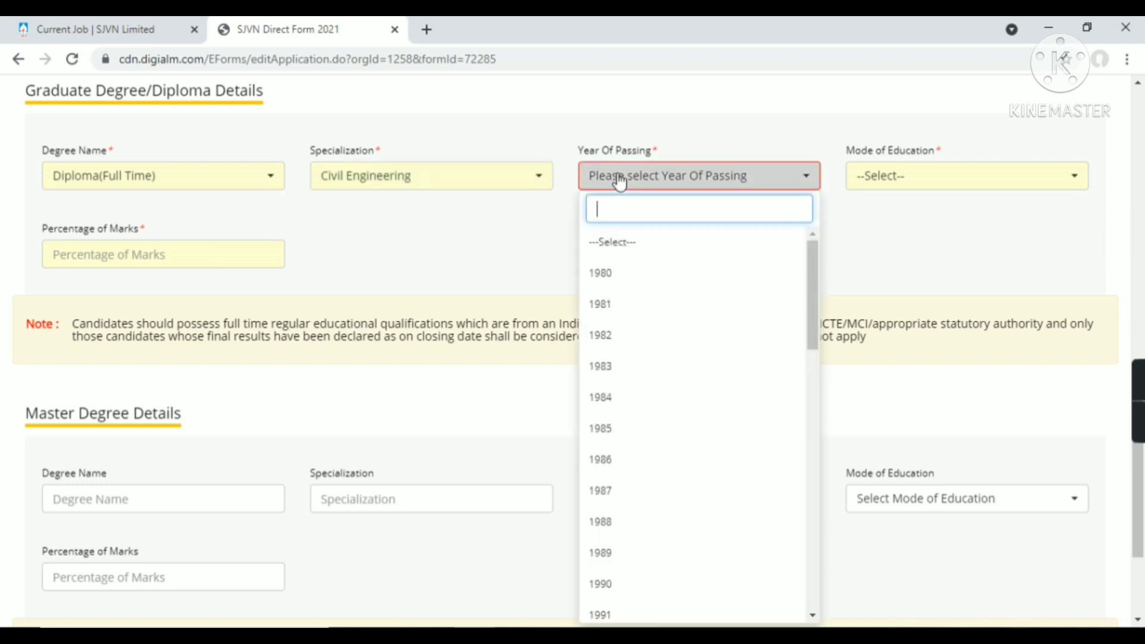
{"action": "scroll", "coordinate": [602, 438], "scroll_direction": "down", "scroll_amount": 14}
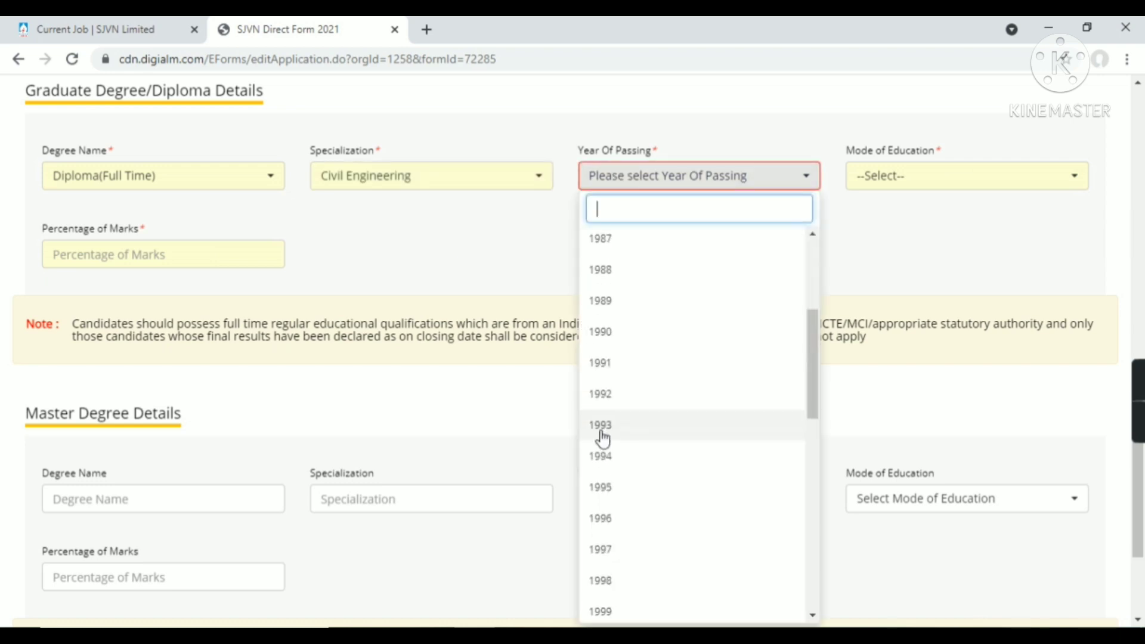
{"action": "scroll", "coordinate": [603, 438], "scroll_direction": "down", "scroll_amount": 1}
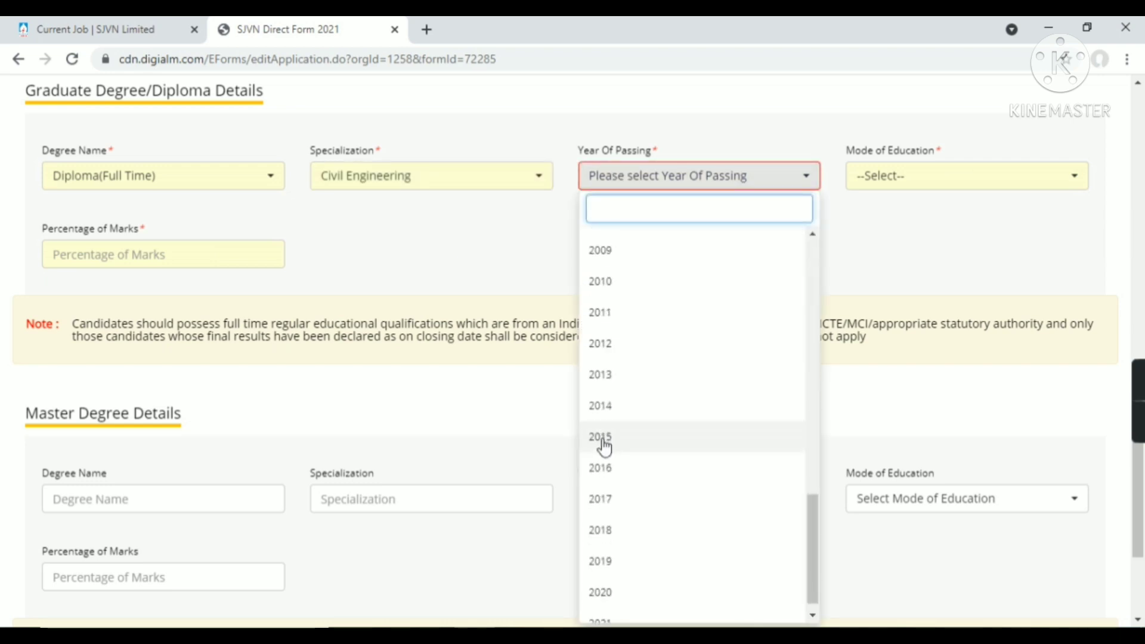
{"action": "left_click", "coordinate": [602, 441]}
{"action": "left_click", "coordinate": [907, 191]}
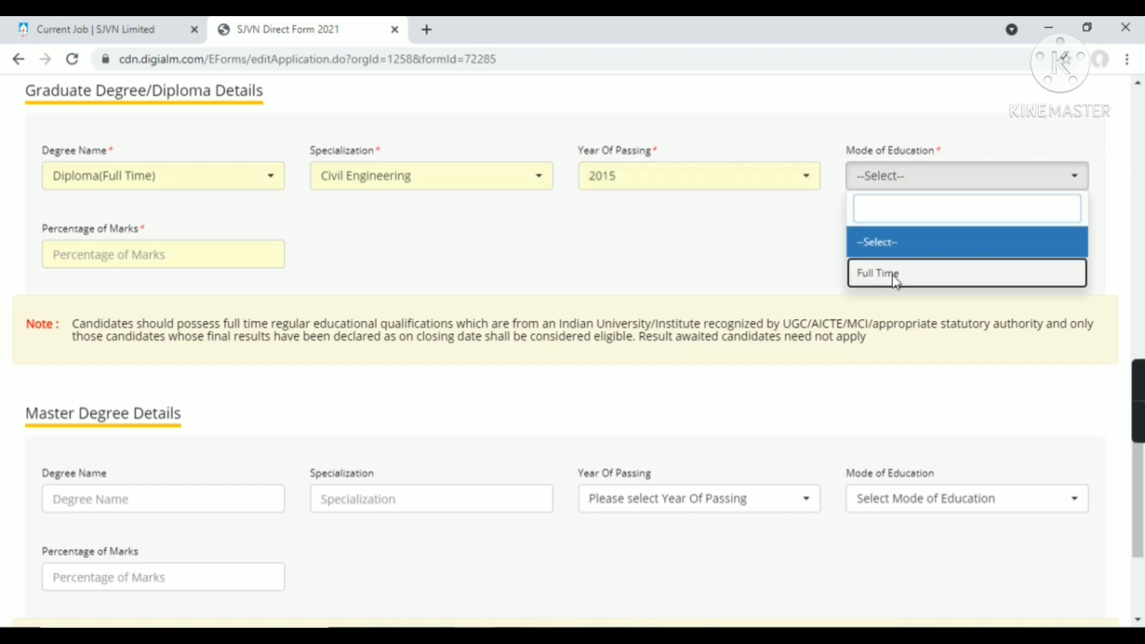
{"action": "left_click", "coordinate": [892, 274]}
Enter 66 as the percentage of marks and save the qualification details
{"action": "left_click", "coordinate": [251, 258]}
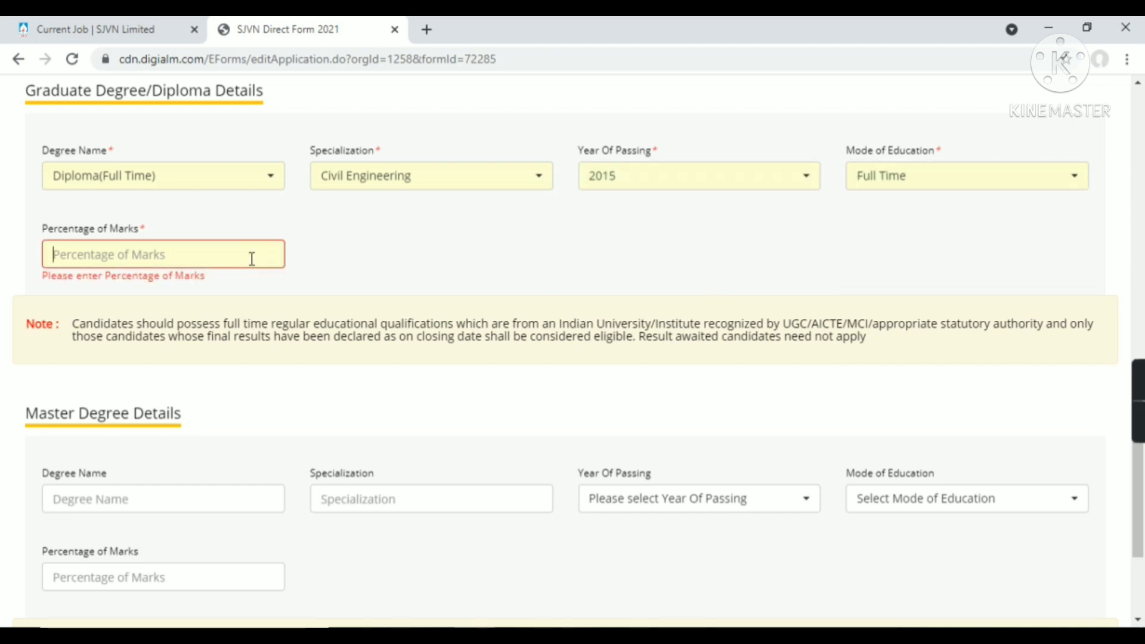
{"action": "type", "text": "66"}
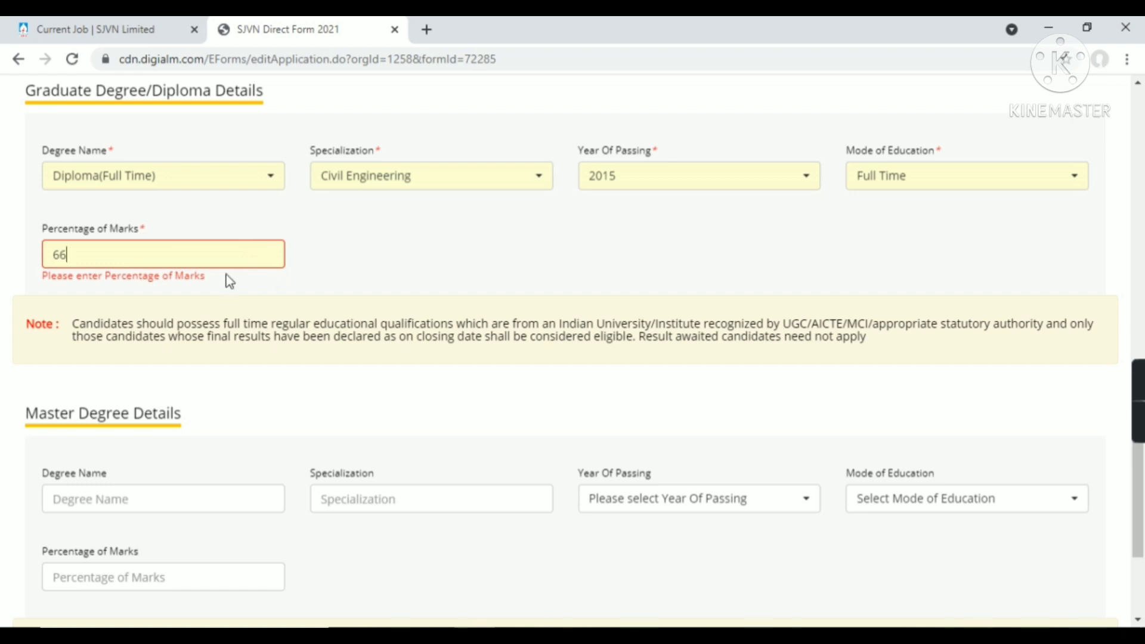
{"action": "left_click", "coordinate": [282, 379]}
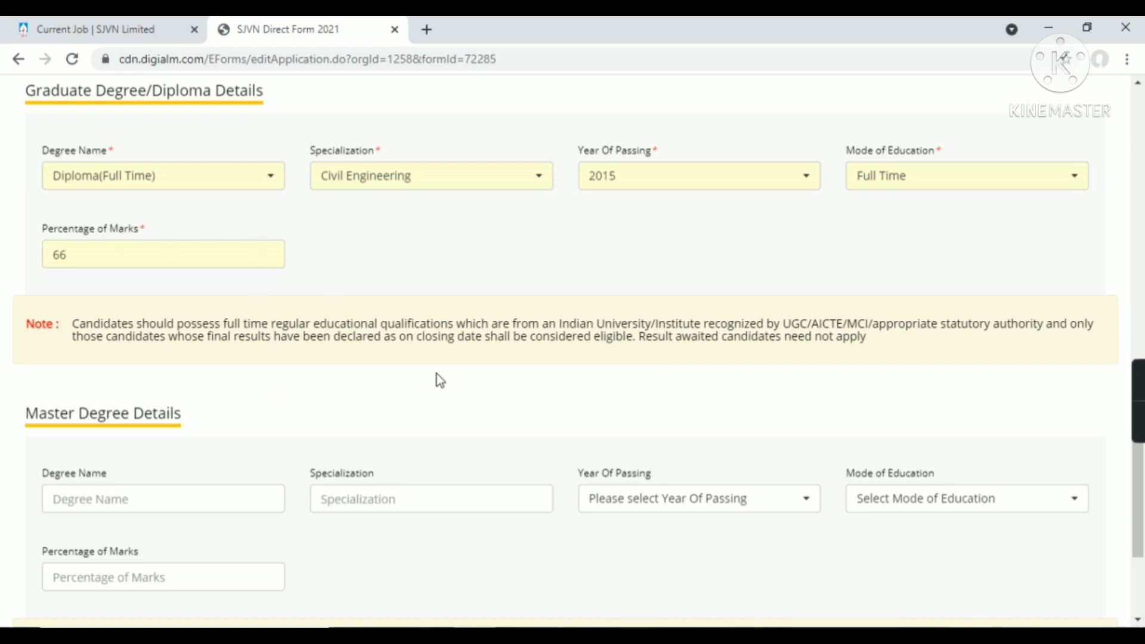
{"action": "scroll", "coordinate": [350, 385], "scroll_direction": "down", "scroll_amount": 3}
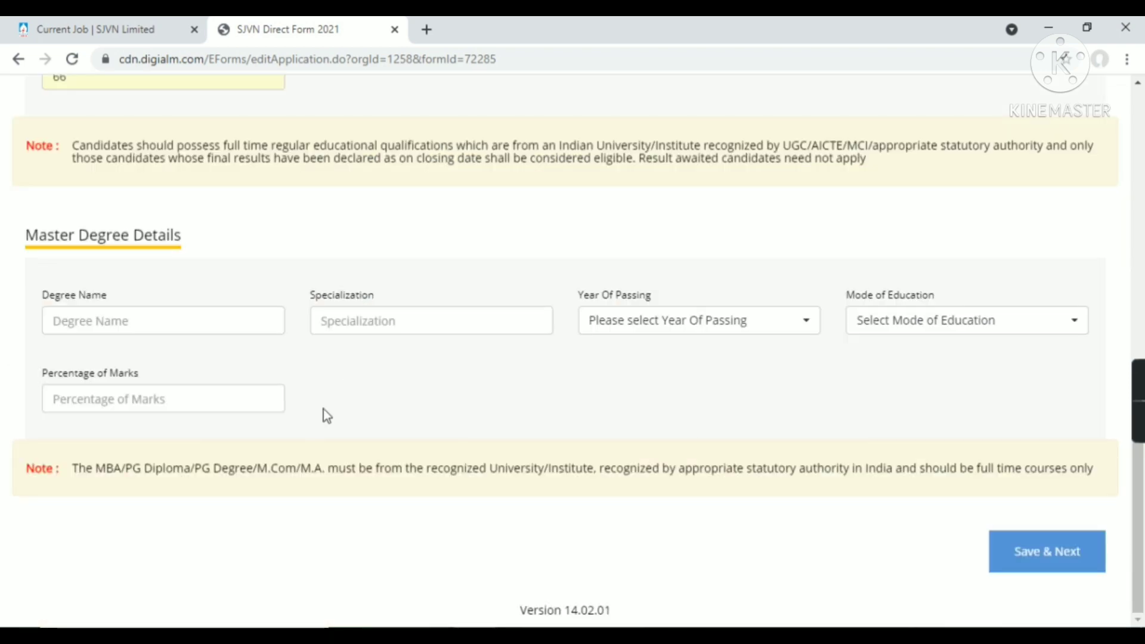
{"action": "left_click", "coordinate": [1012, 568]}
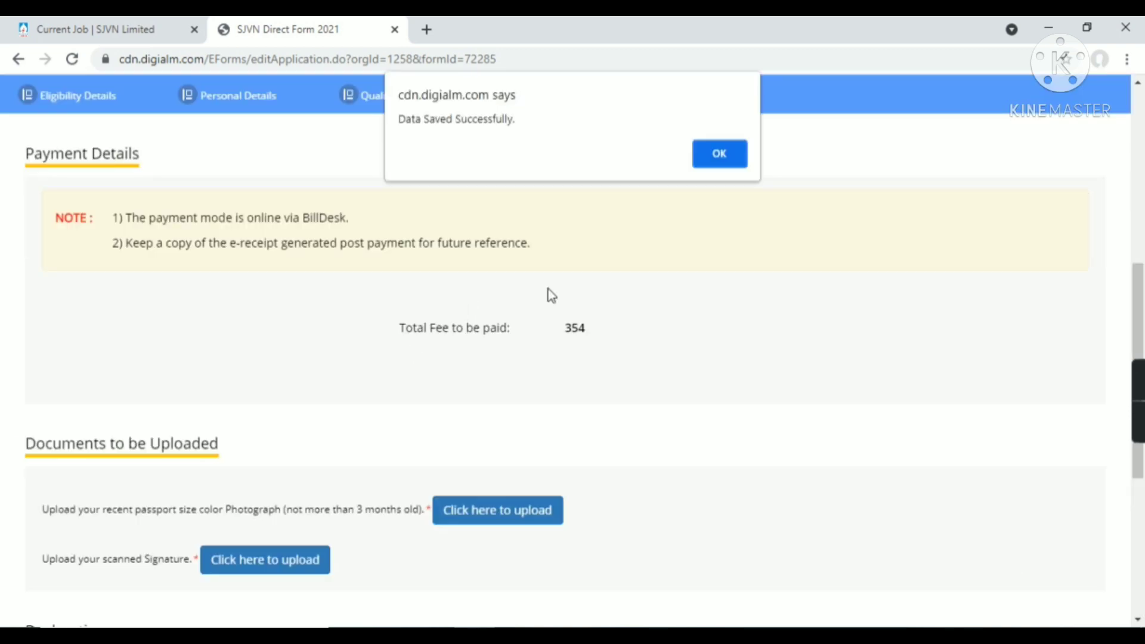
Dismiss the Data Saved notice and review the 354 fee, upload fields, declaration and captcha
{"action": "left_click", "coordinate": [709, 159]}
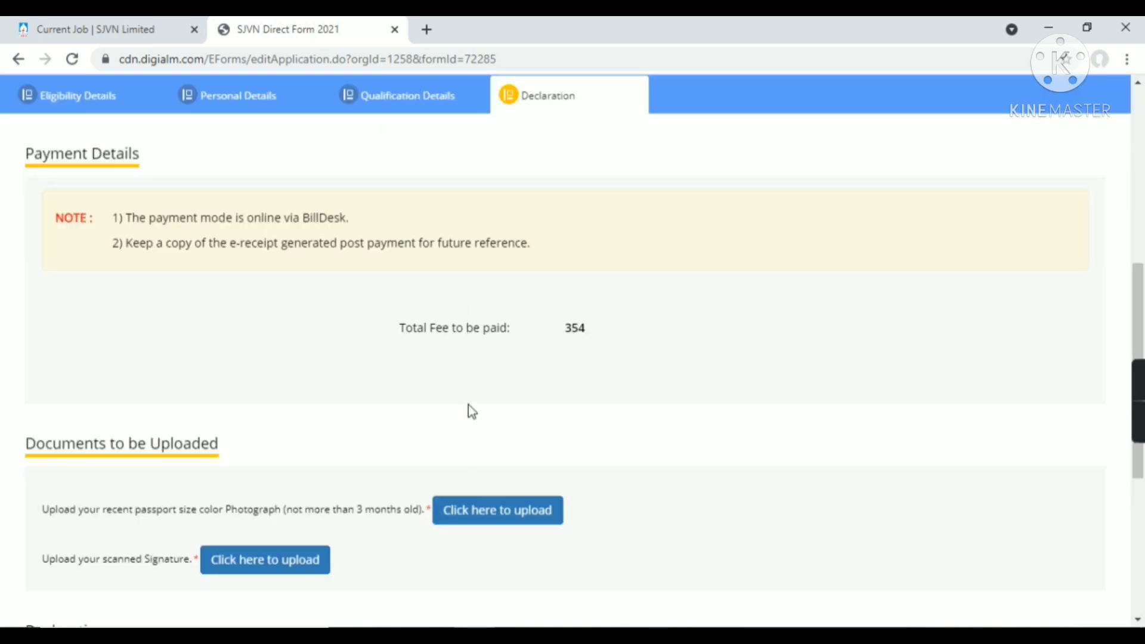
{"action": "scroll", "coordinate": [482, 398], "scroll_direction": "down", "scroll_amount": 3}
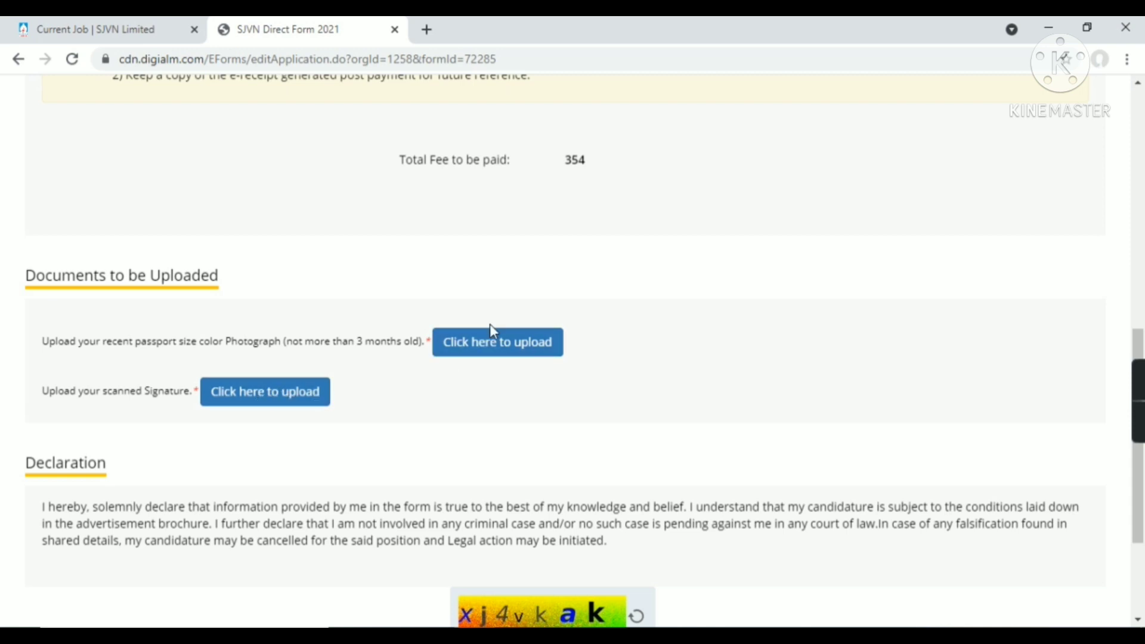
{"action": "scroll", "coordinate": [465, 417], "scroll_direction": "down", "scroll_amount": 3}
{"action": "scroll", "coordinate": [465, 417], "scroll_direction": "up", "scroll_amount": 7}
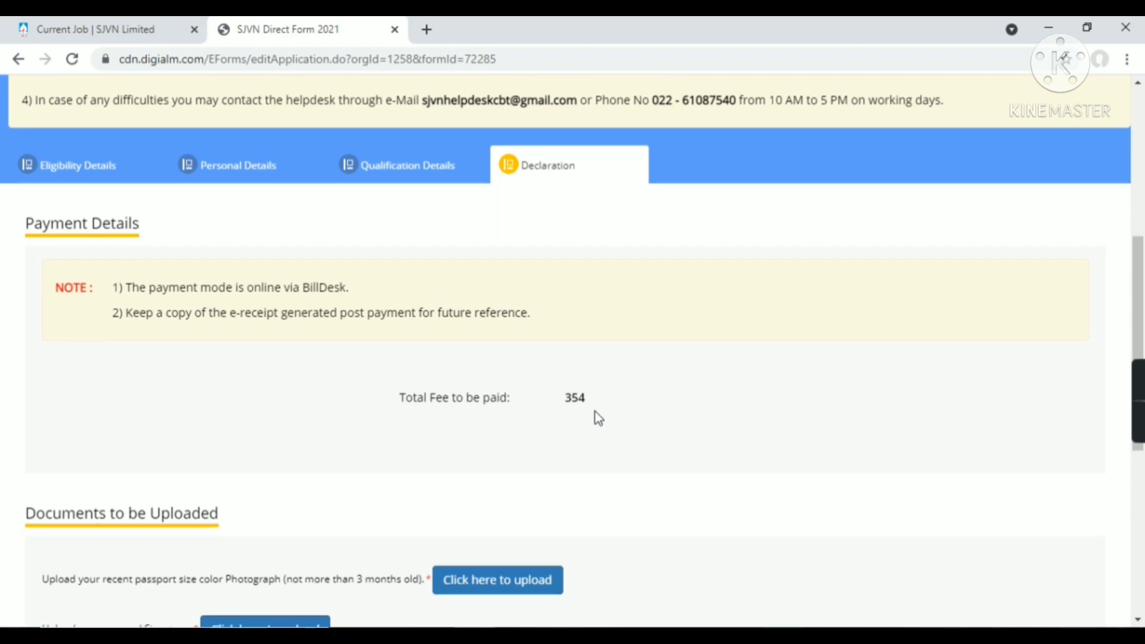
{"action": "scroll", "coordinate": [595, 411], "scroll_direction": "down", "scroll_amount": 4}
{"action": "scroll", "coordinate": [447, 456], "scroll_direction": "down", "scroll_amount": 3}
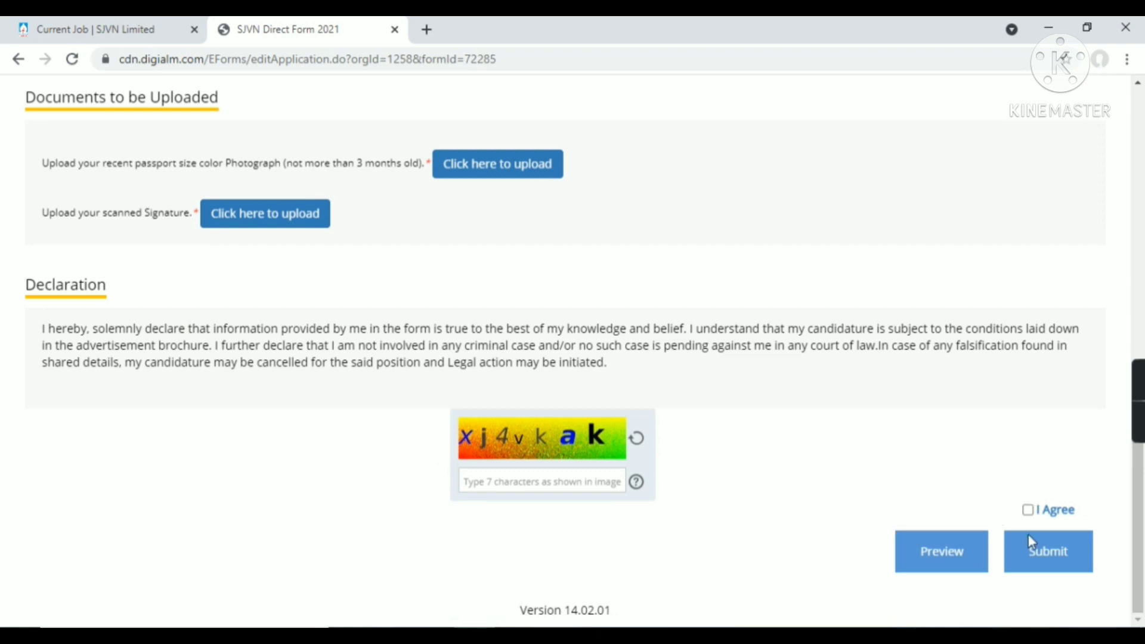
{"action": "scroll", "coordinate": [457, 322], "scroll_direction": "up", "scroll_amount": 7}
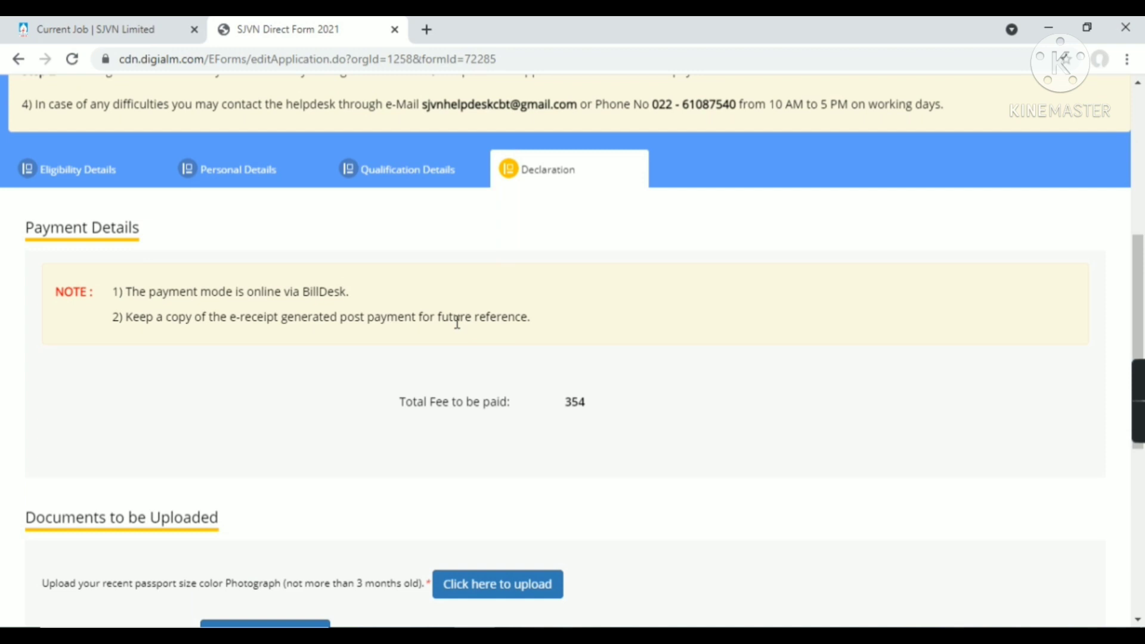
{"action": "scroll", "coordinate": [457, 322], "scroll_direction": "up", "scroll_amount": 3}
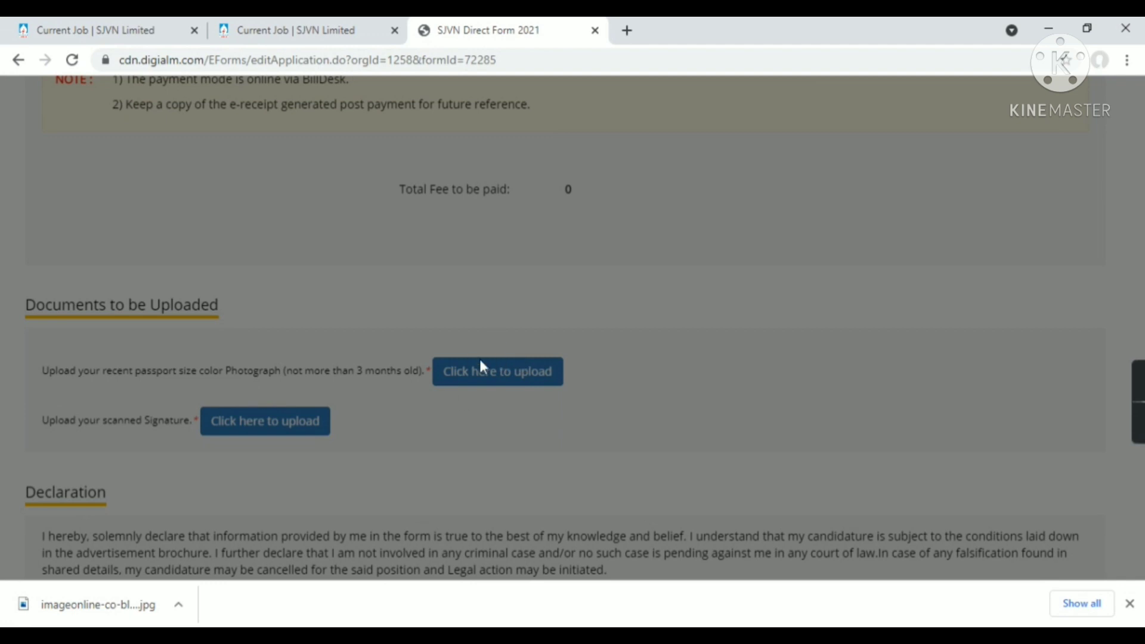
Upload Photo.jpg as the applicant's passport photograph
{"action": "left_click", "coordinate": [483, 368]}
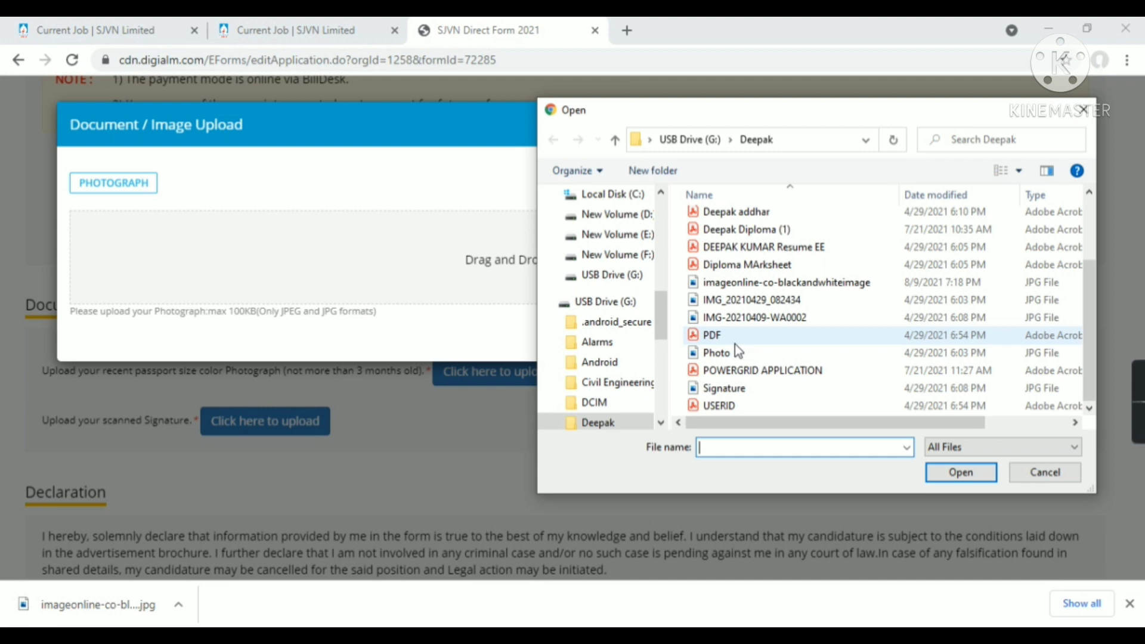
{"action": "left_click", "coordinate": [735, 348]}
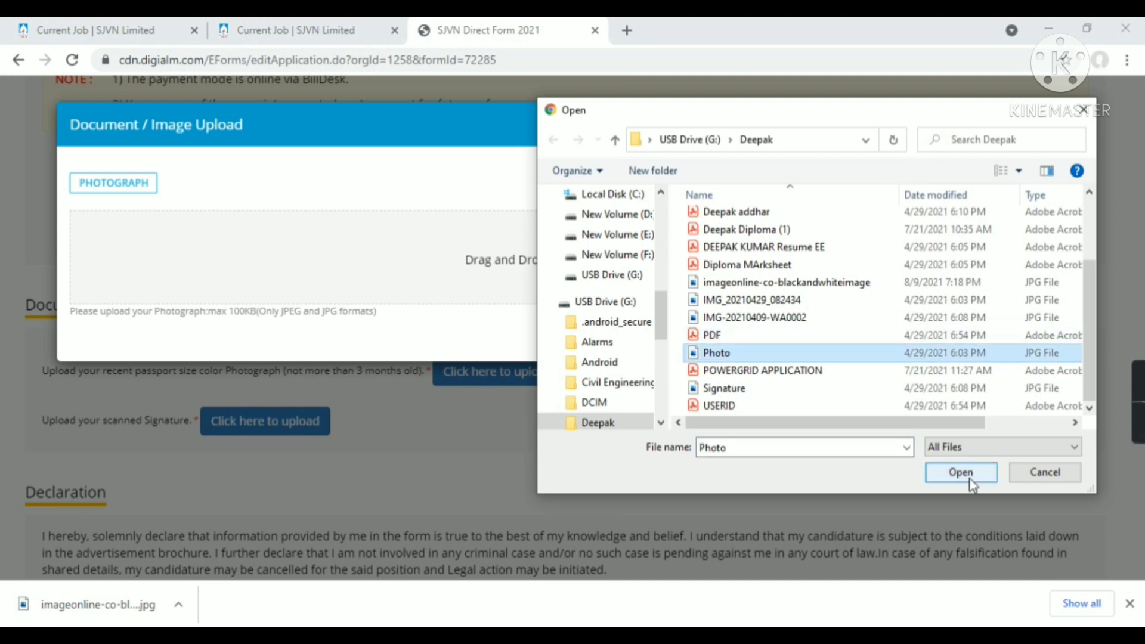
{"action": "left_click", "coordinate": [960, 471]}
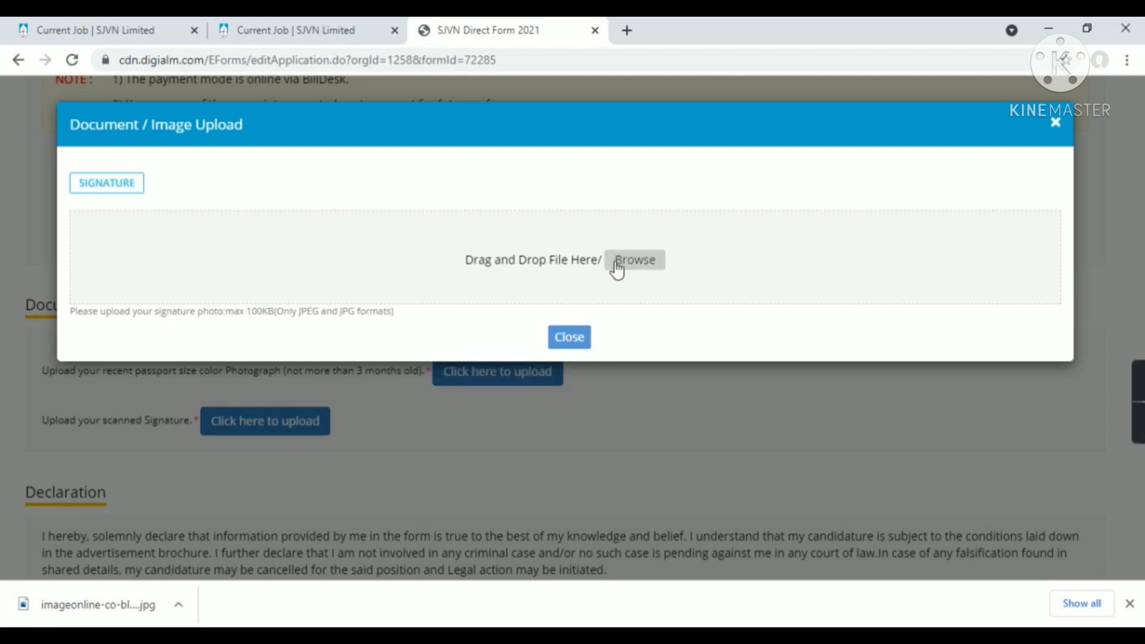
Try uploading the black-and-white image as the signature, which gets rejected
{"action": "left_click", "coordinate": [617, 272]}
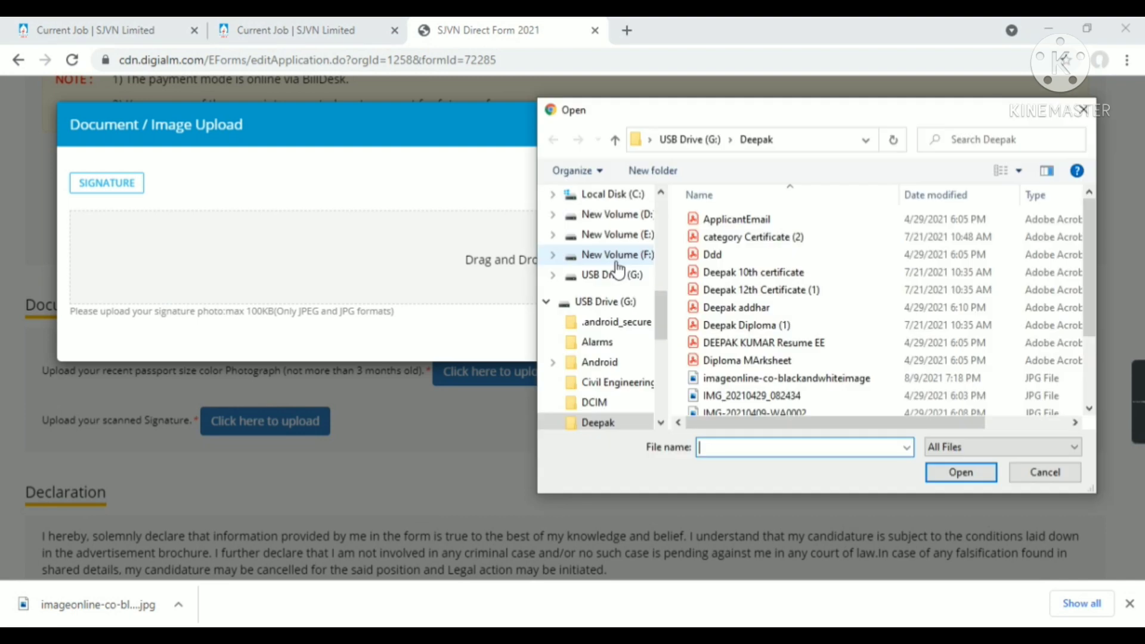
{"action": "left_click", "coordinate": [766, 378]}
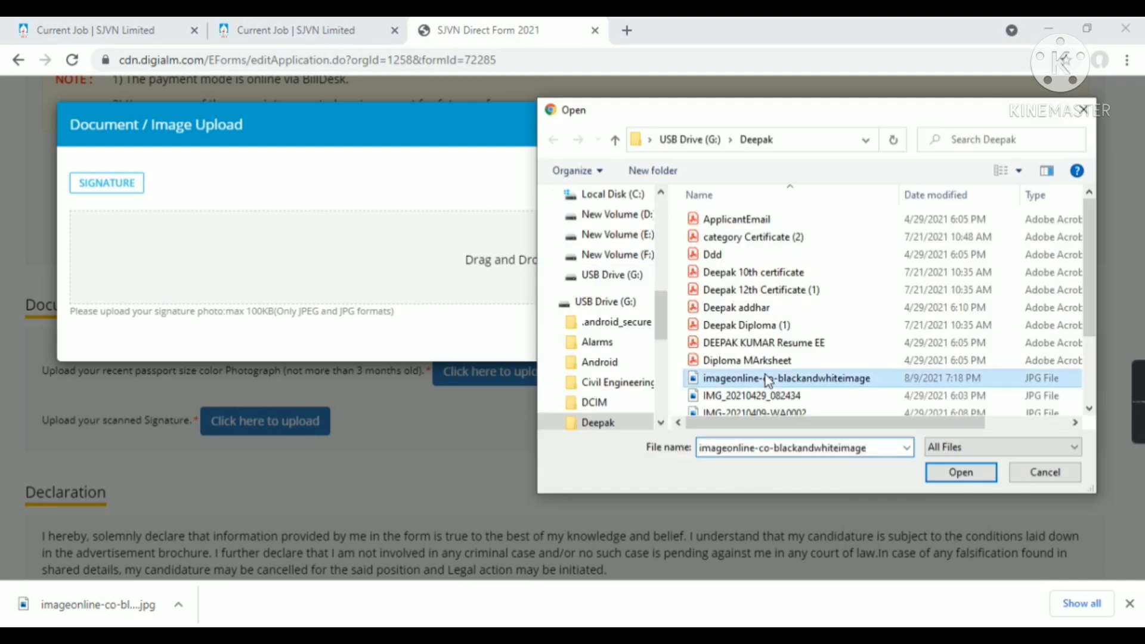
{"action": "left_click", "coordinate": [967, 475]}
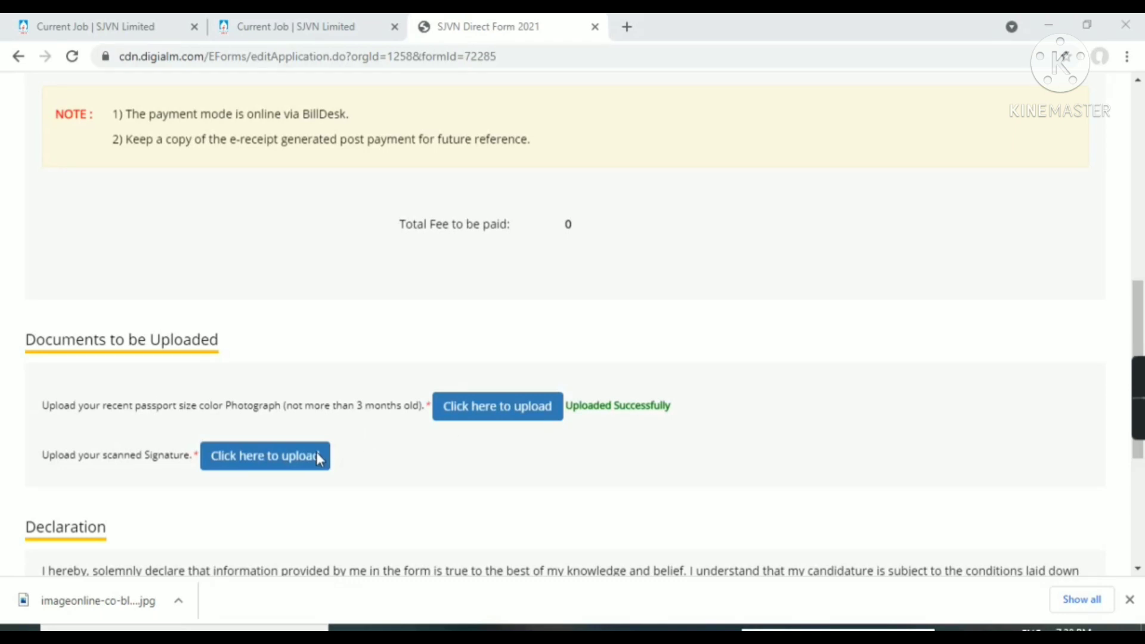
Upload IMG-20210809-WA0003 from the Ringtones folder as the signature and close the upload window
{"action": "left_click", "coordinate": [316, 453]}
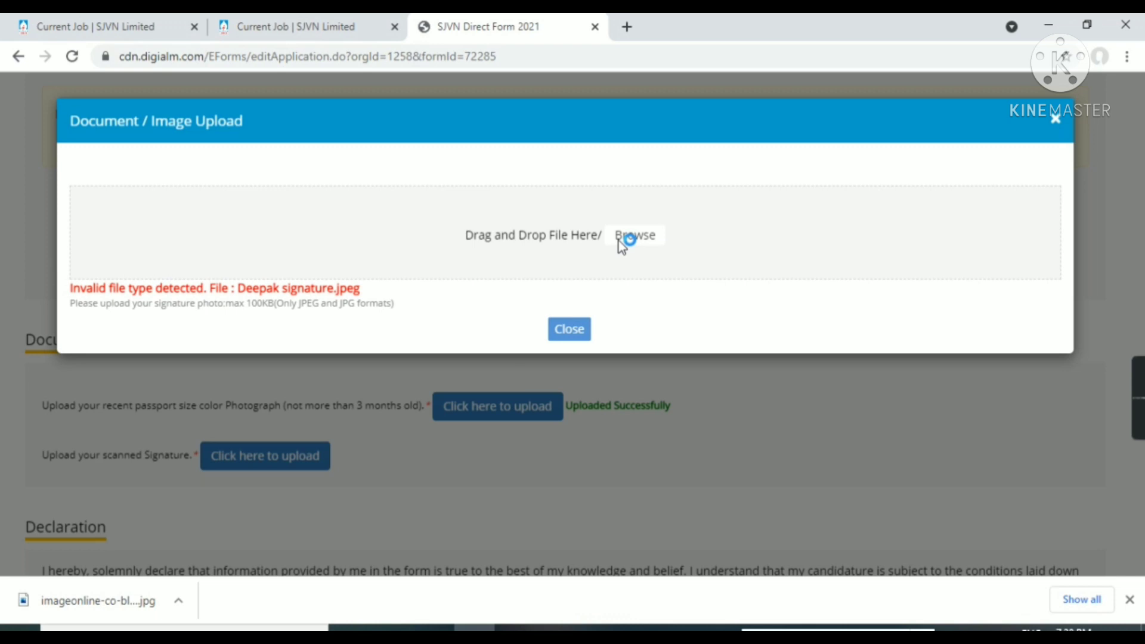
{"action": "left_click", "coordinate": [622, 238]}
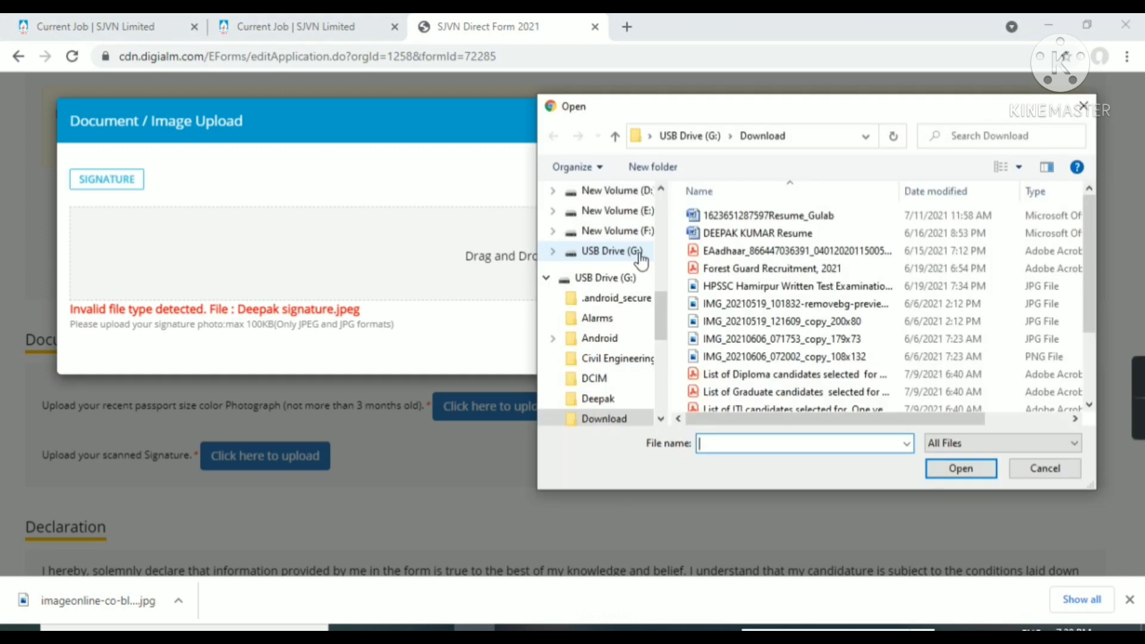
{"action": "scroll", "coordinate": [654, 375], "scroll_direction": "down", "scroll_amount": 2}
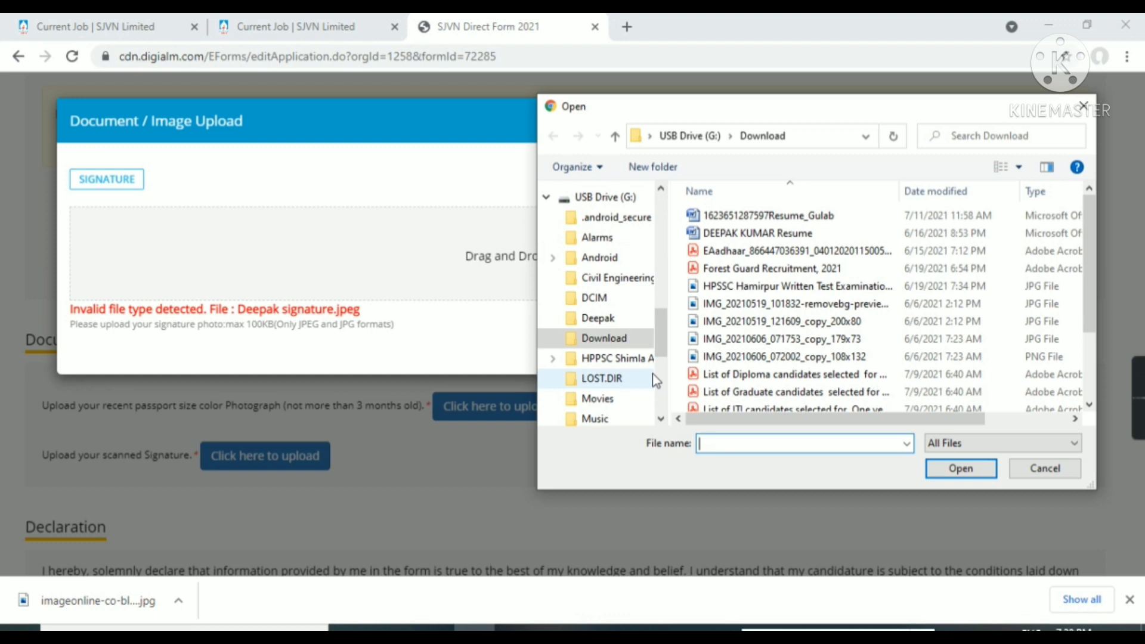
{"action": "scroll", "coordinate": [652, 373], "scroll_direction": "down", "scroll_amount": 3}
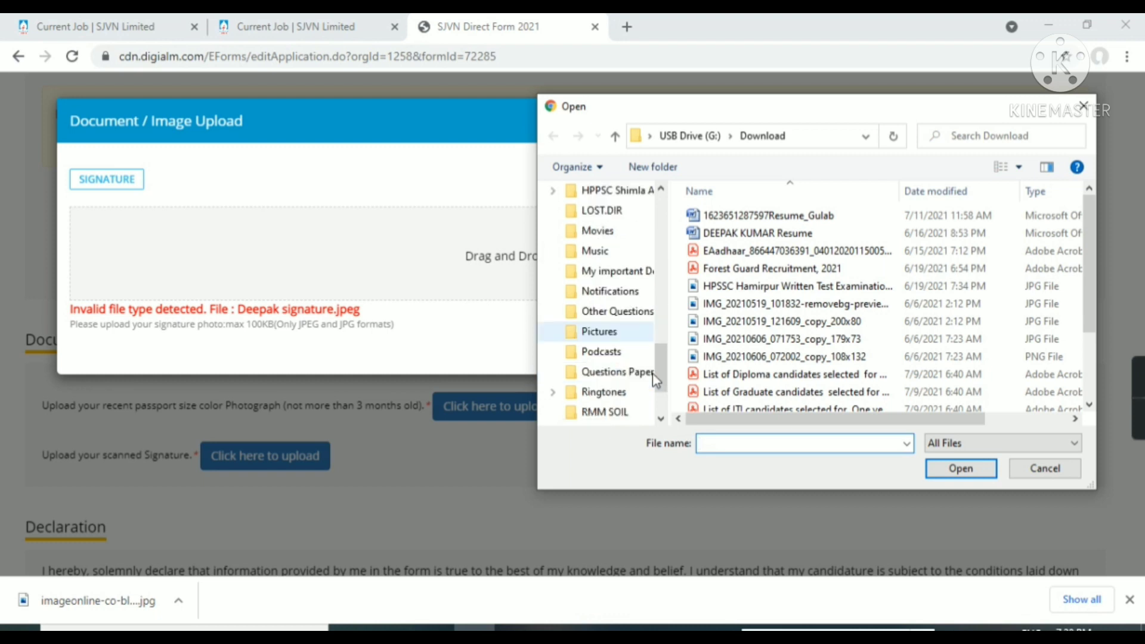
{"action": "scroll", "coordinate": [652, 373], "scroll_direction": "down", "scroll_amount": 1}
{"action": "left_click", "coordinate": [632, 357]}
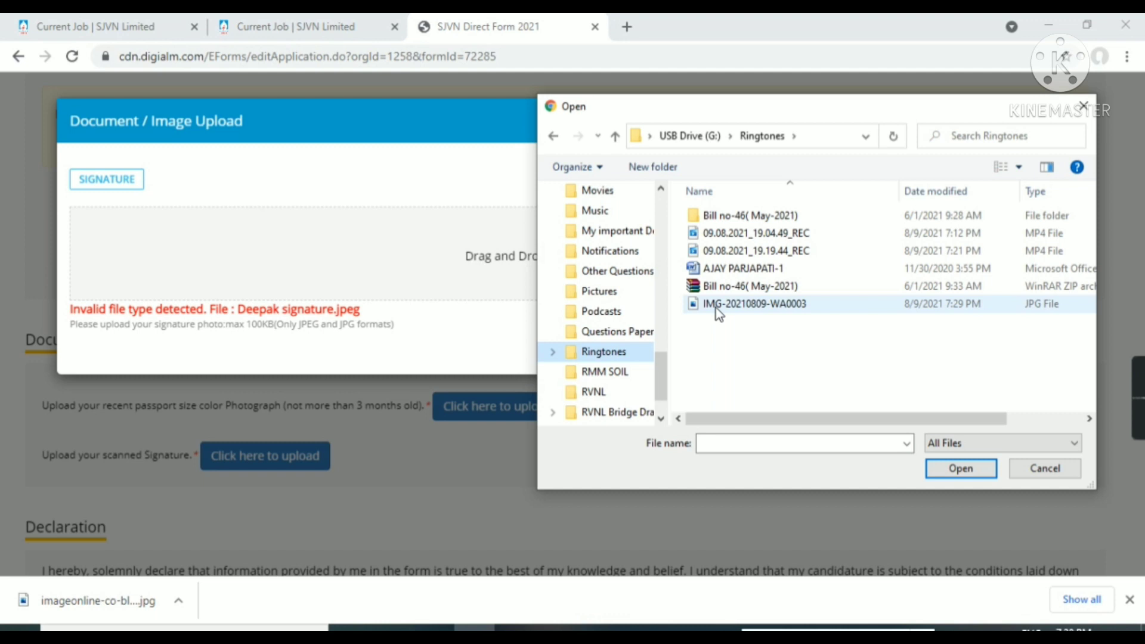
{"action": "left_click", "coordinate": [718, 310]}
{"action": "left_click", "coordinate": [956, 469]}
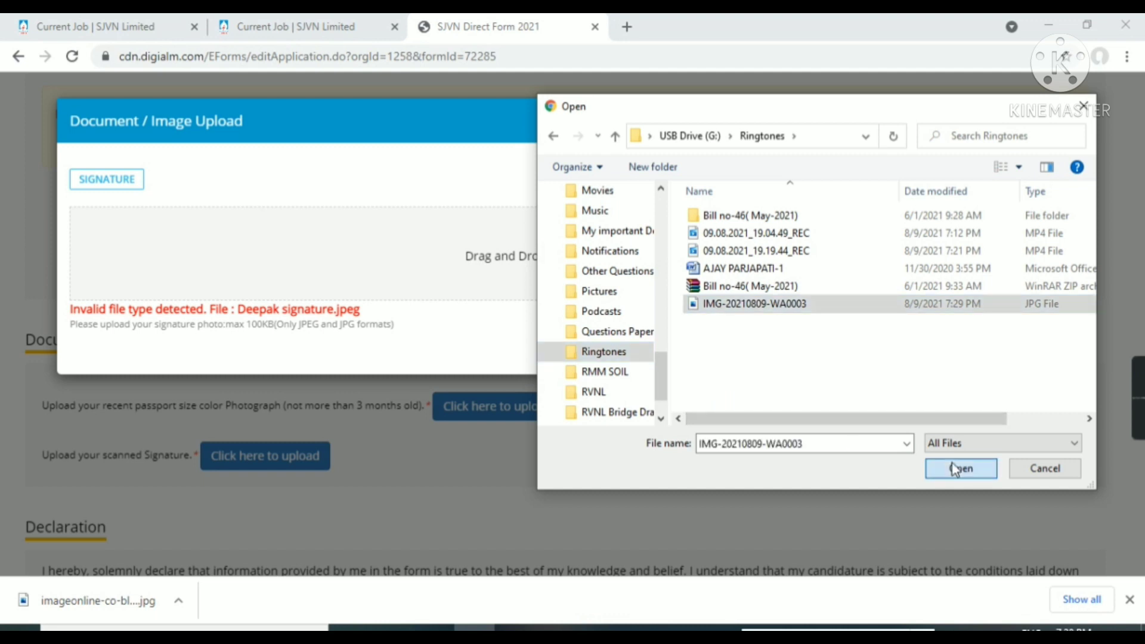
{"action": "left_click", "coordinate": [953, 464]}
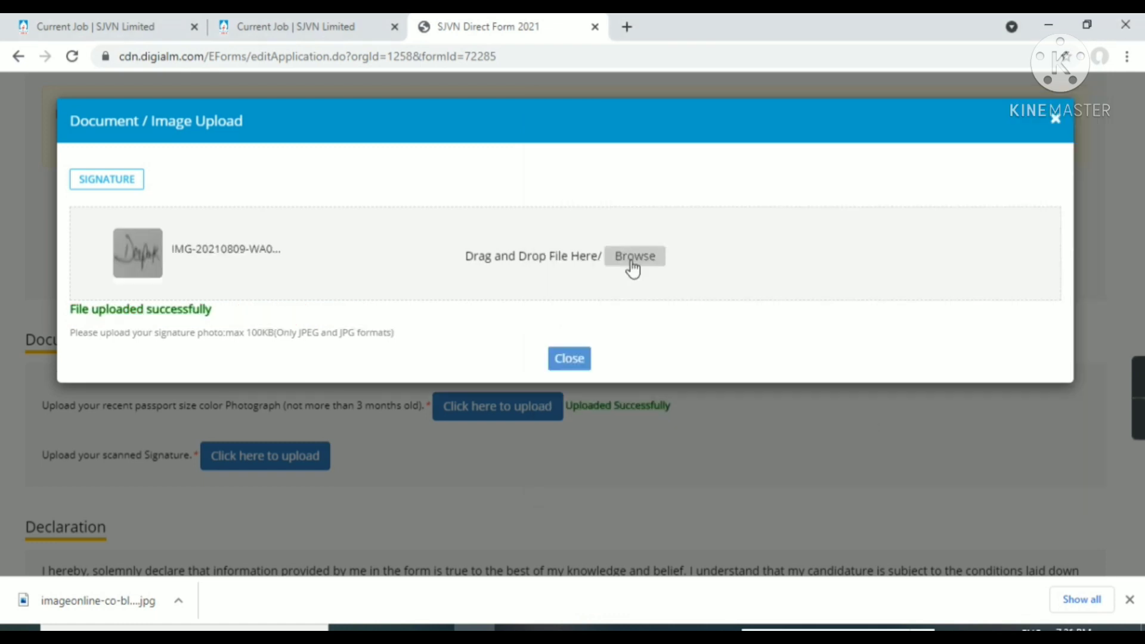
{"action": "left_click", "coordinate": [582, 363]}
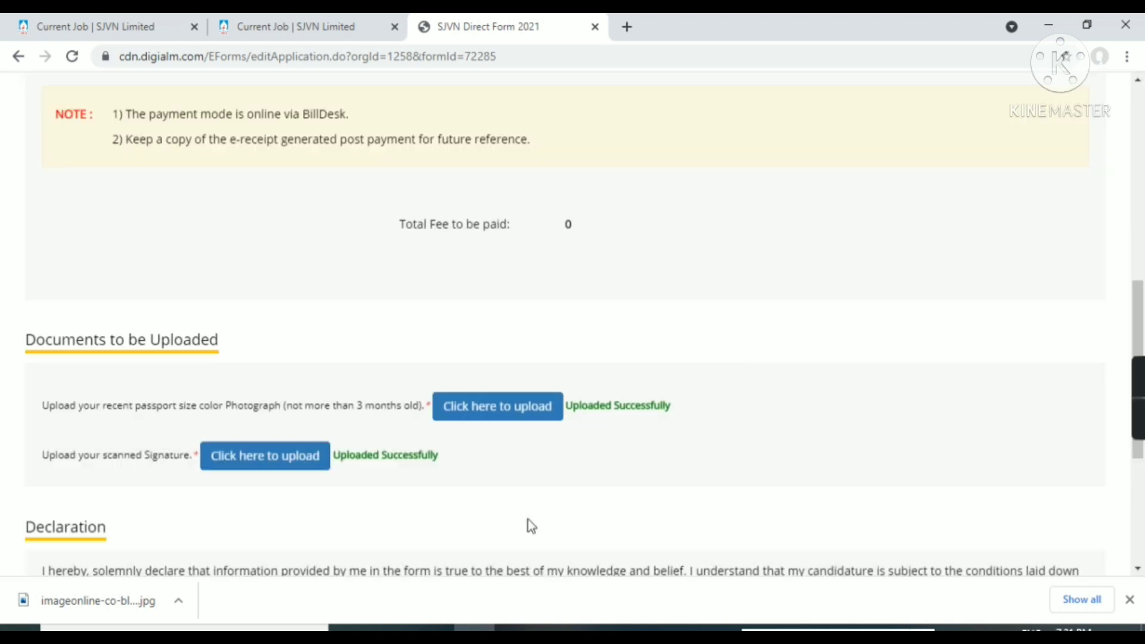
{"action": "scroll", "coordinate": [945, 439], "scroll_direction": "down", "scroll_amount": 5}
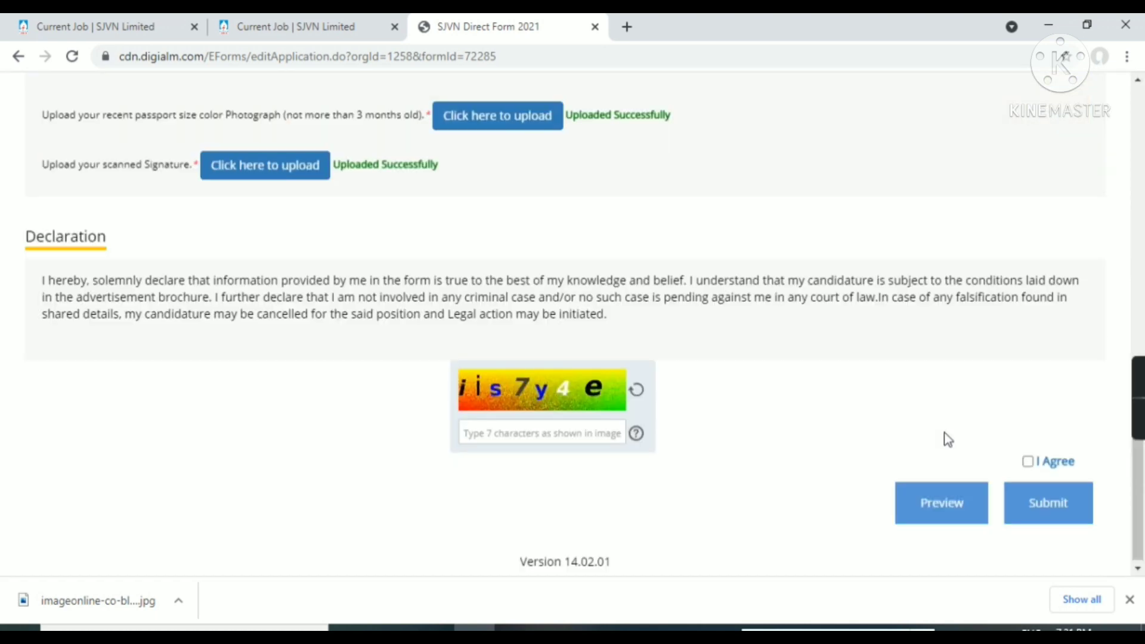
{"action": "left_click", "coordinate": [941, 503]}
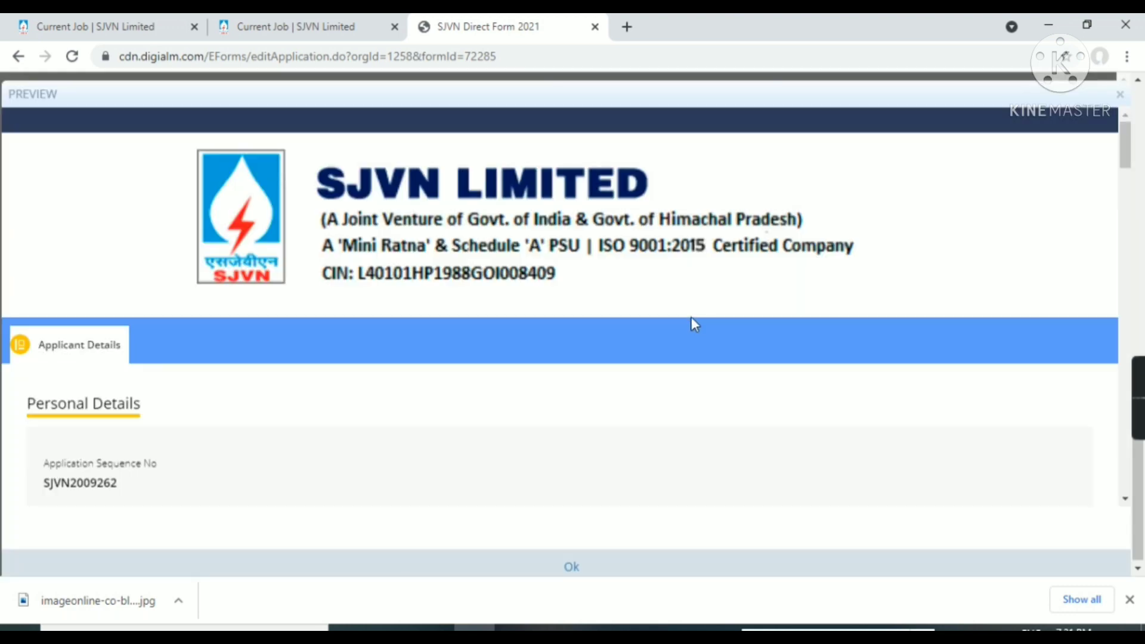
{"action": "scroll", "coordinate": [692, 317], "scroll_direction": "down", "scroll_amount": 4}
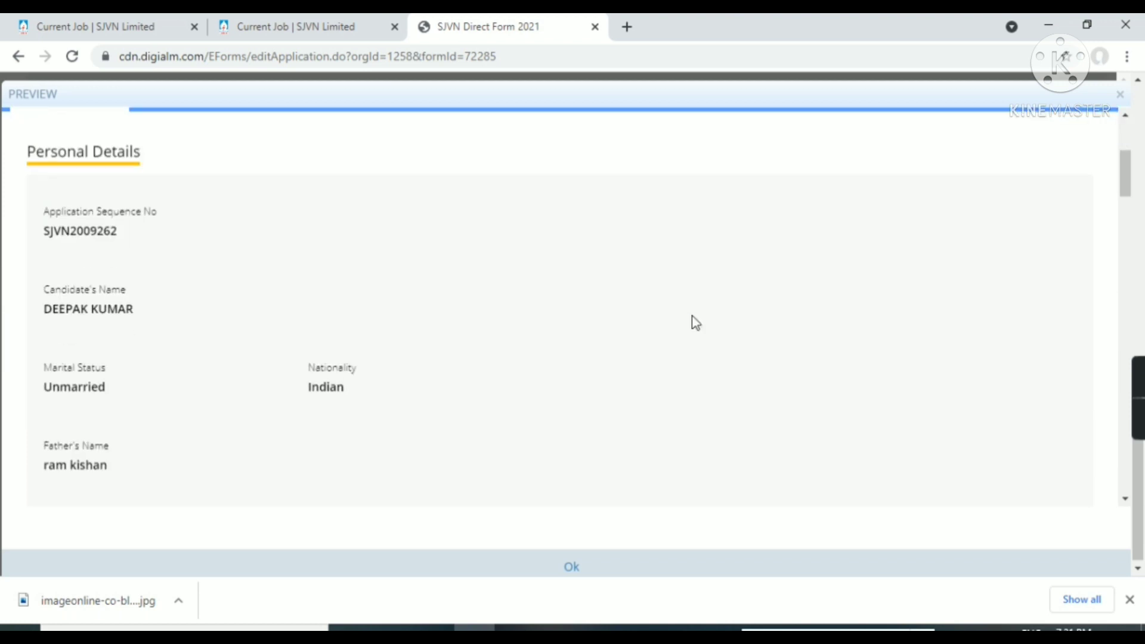
{"action": "scroll", "coordinate": [695, 322], "scroll_direction": "down", "scroll_amount": 8}
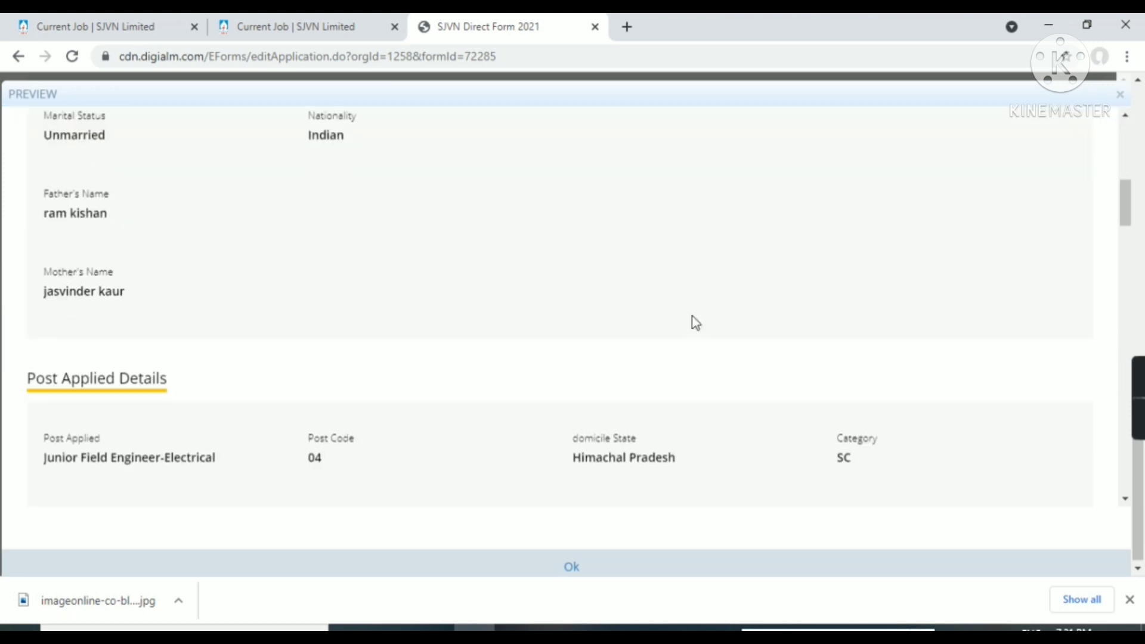
{"action": "scroll", "coordinate": [695, 322], "scroll_direction": "down", "scroll_amount": 3}
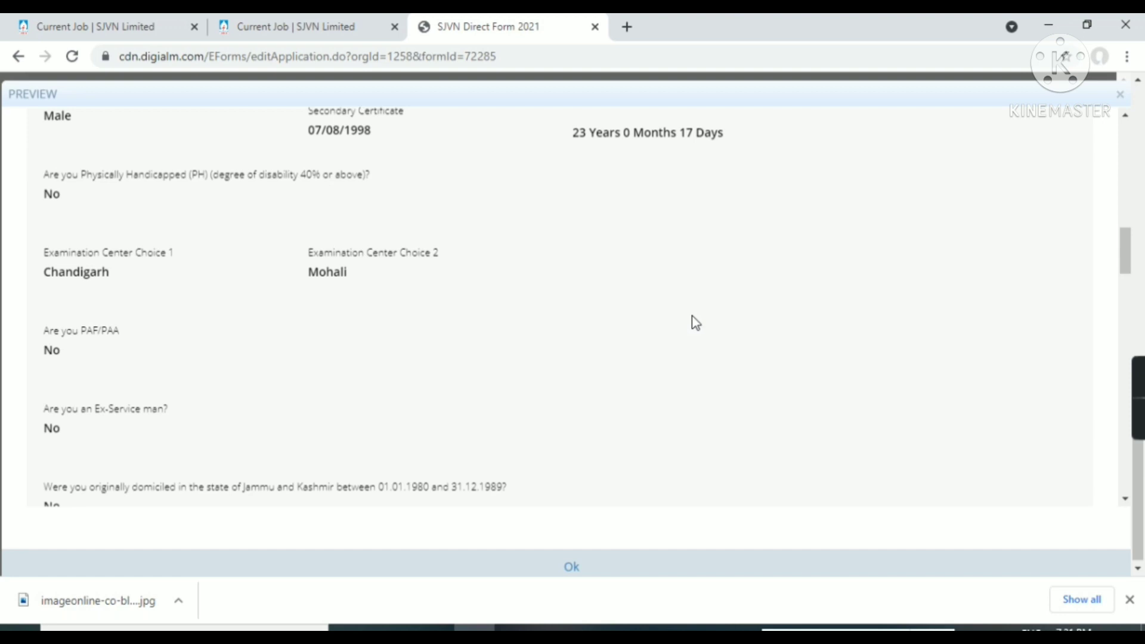
{"action": "scroll", "coordinate": [695, 322], "scroll_direction": "down", "scroll_amount": 1}
{"action": "scroll", "coordinate": [692, 319], "scroll_direction": "down", "scroll_amount": 4}
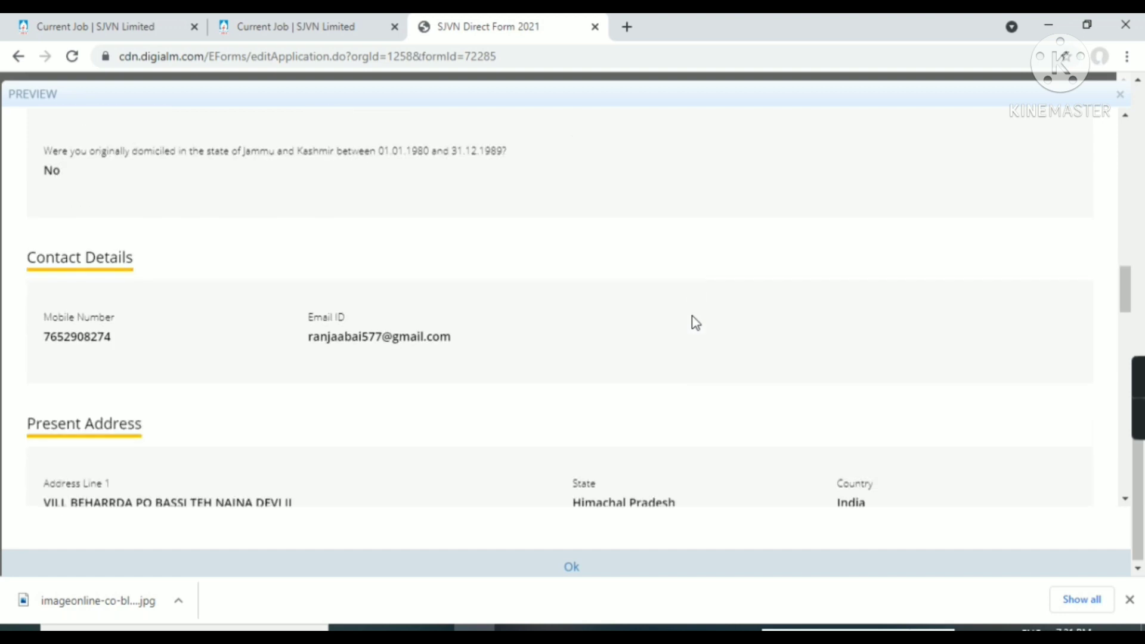
{"action": "scroll", "coordinate": [693, 319], "scroll_direction": "down", "scroll_amount": 4}
{"action": "scroll", "coordinate": [692, 317], "scroll_direction": "down", "scroll_amount": 8}
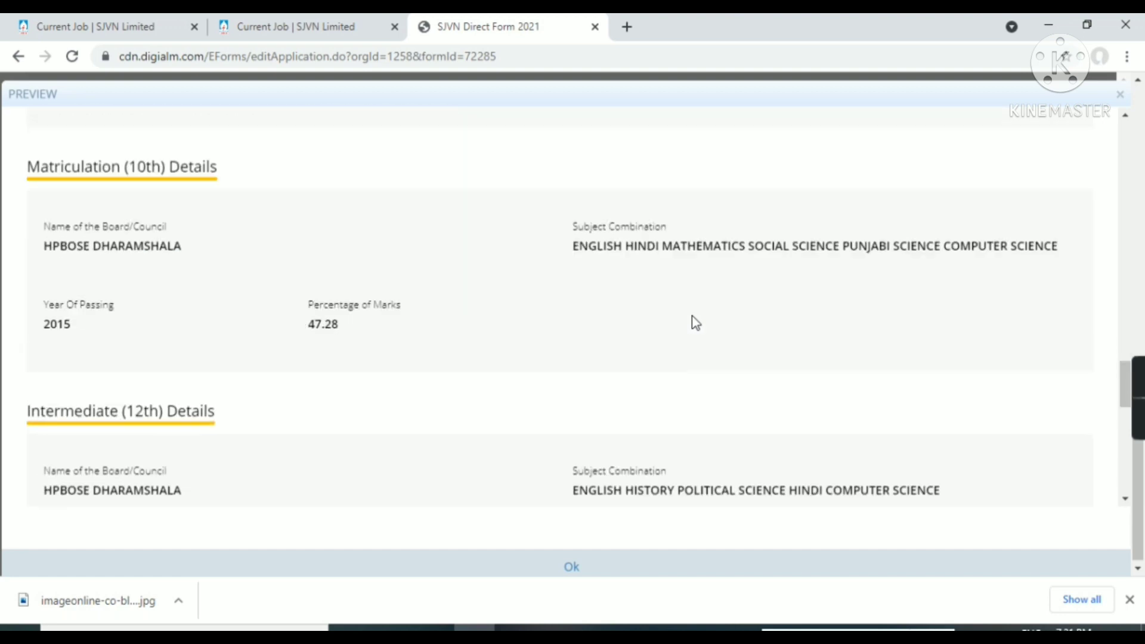
{"action": "scroll", "coordinate": [692, 317], "scroll_direction": "up", "scroll_amount": 6}
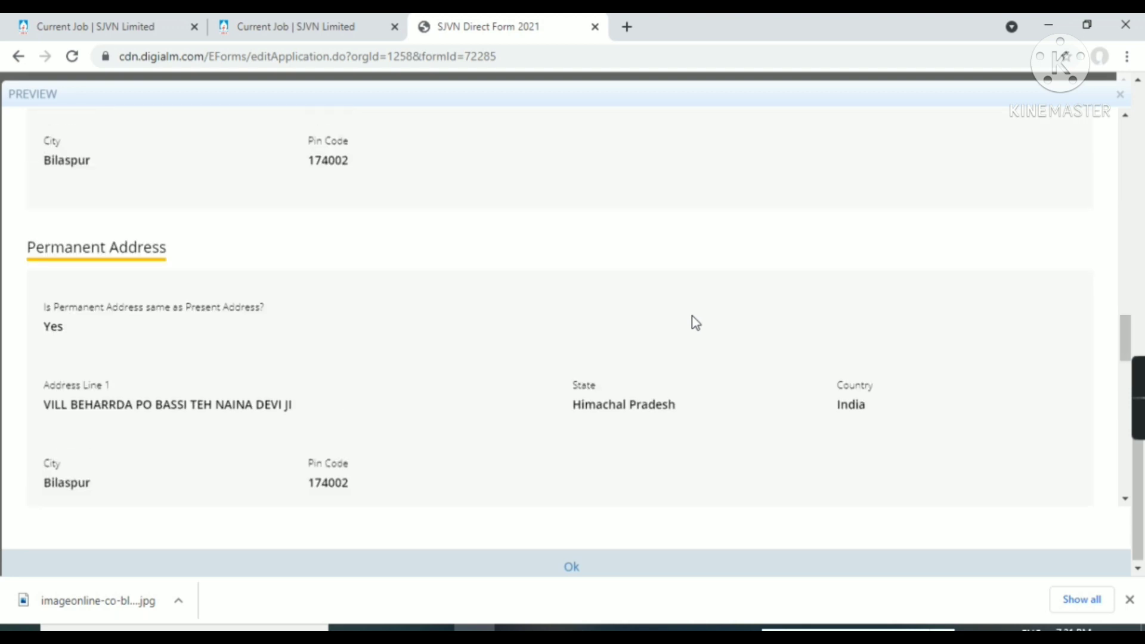
{"action": "scroll", "coordinate": [695, 322], "scroll_direction": "down", "scroll_amount": 9}
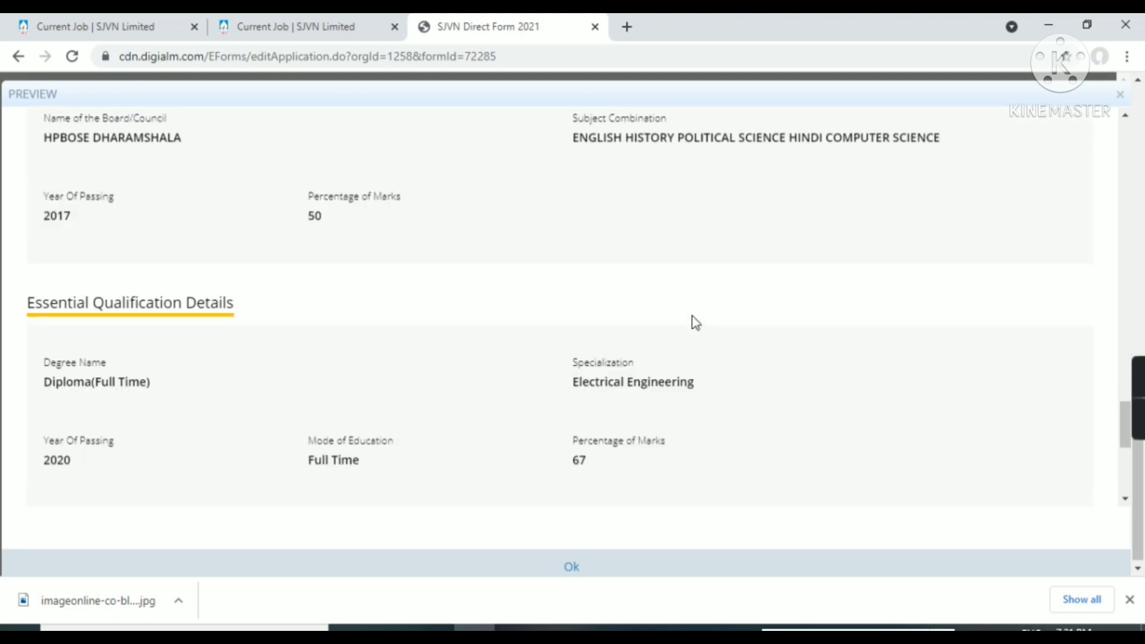
{"action": "scroll", "coordinate": [695, 322], "scroll_direction": "down", "scroll_amount": 5}
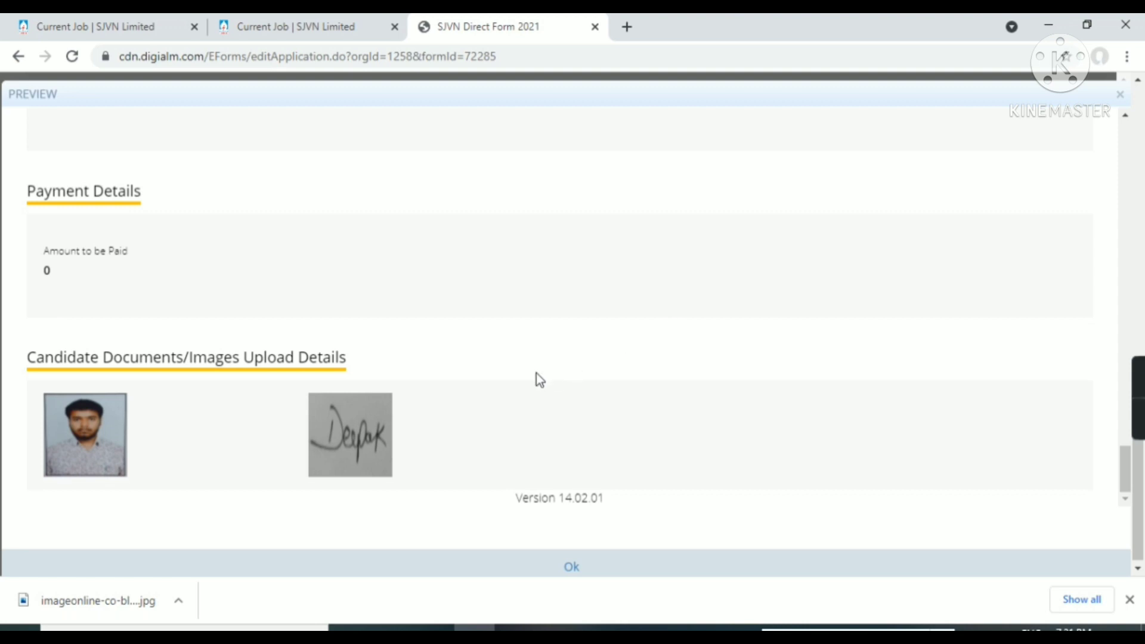
{"action": "left_click", "coordinate": [574, 568]}
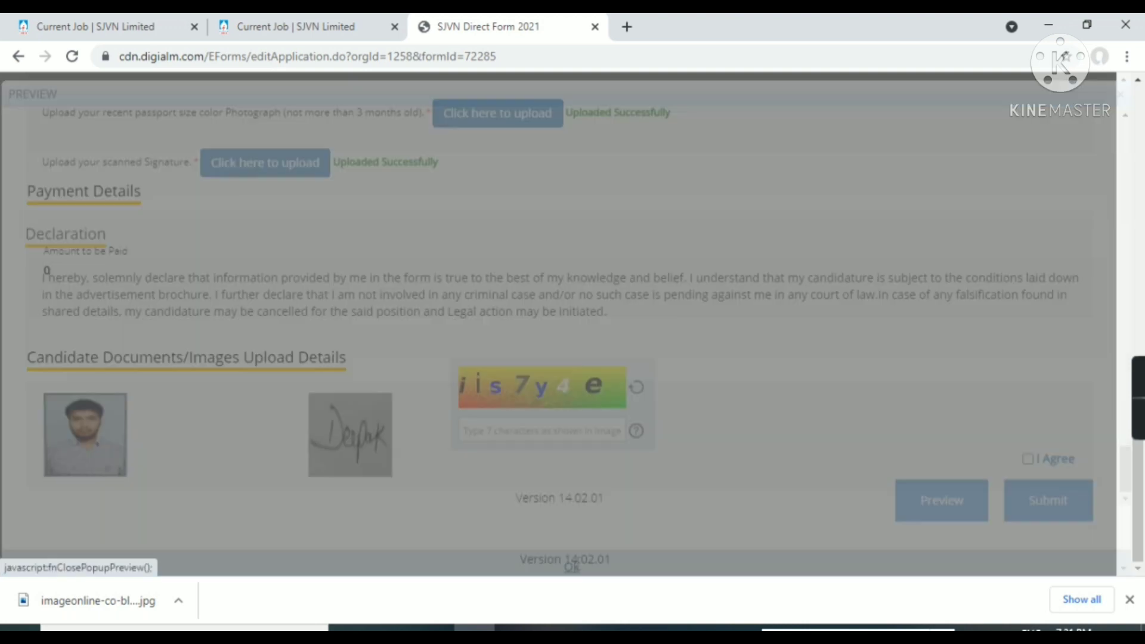
Refresh the captcha and enter the new captcha characters
{"action": "left_click", "coordinate": [565, 433]}
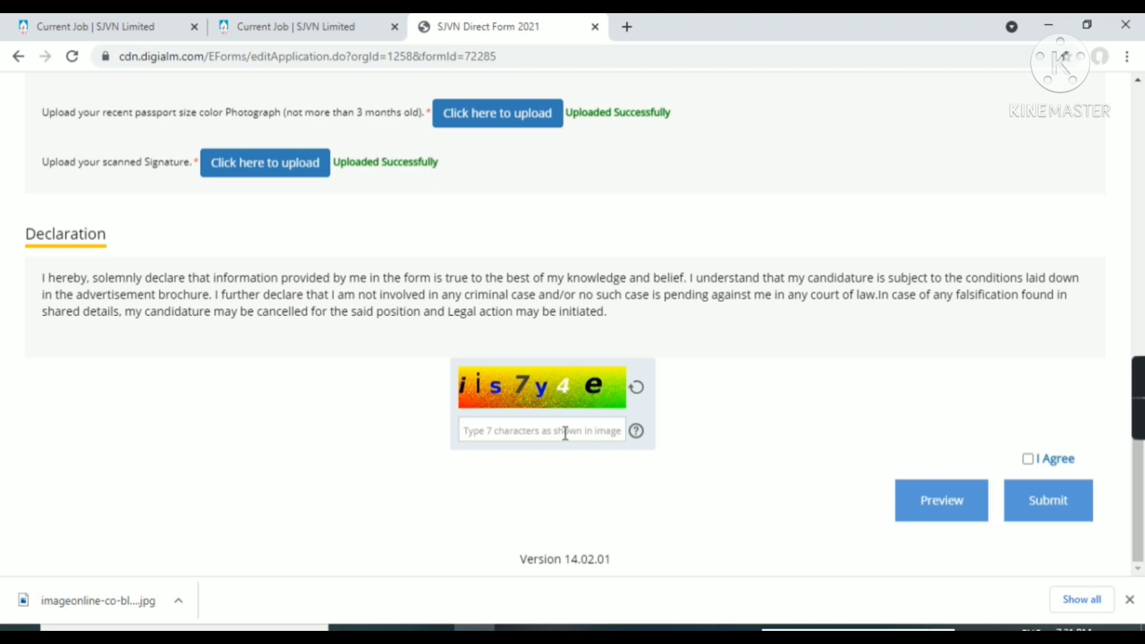
{"action": "type", "text": "i"}
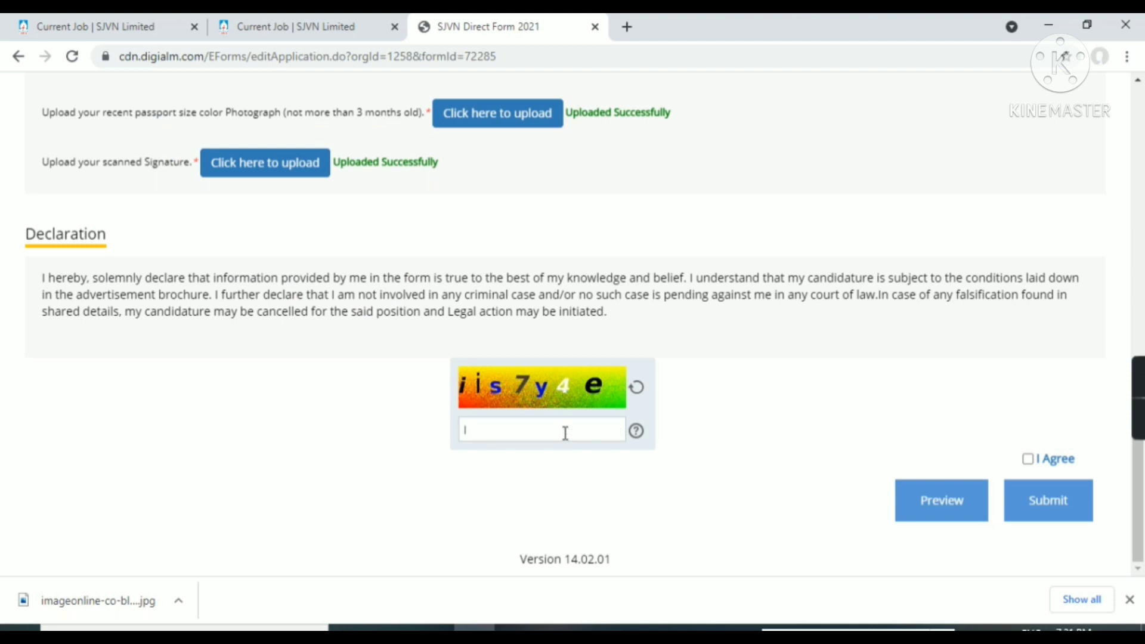
{"action": "key", "text": "BackSpace"}
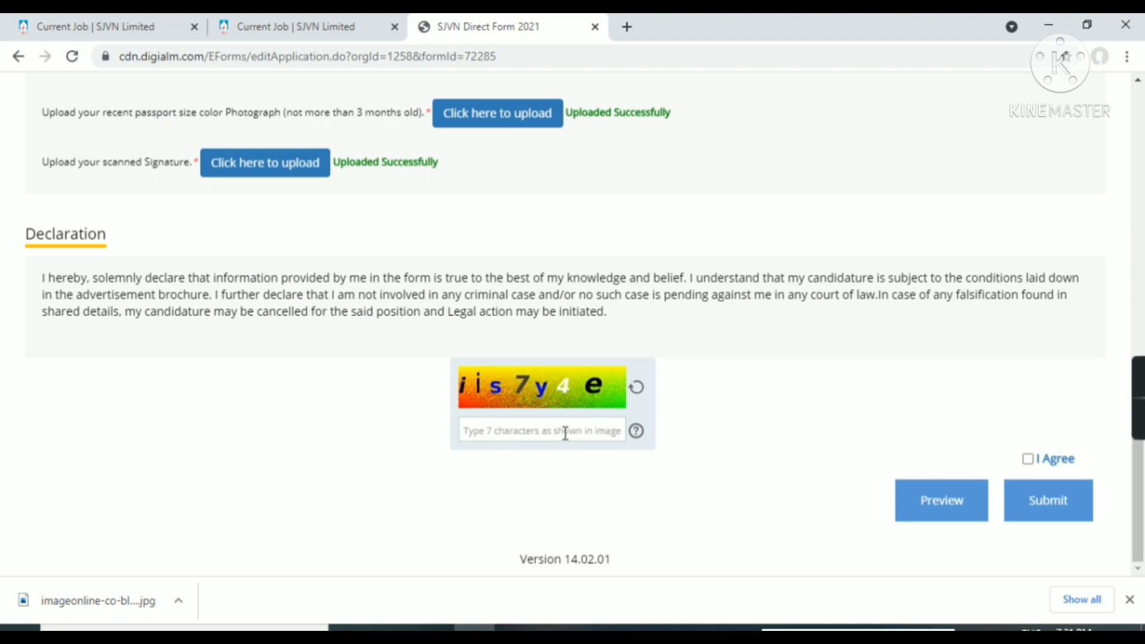
{"action": "type", "text": "i"}
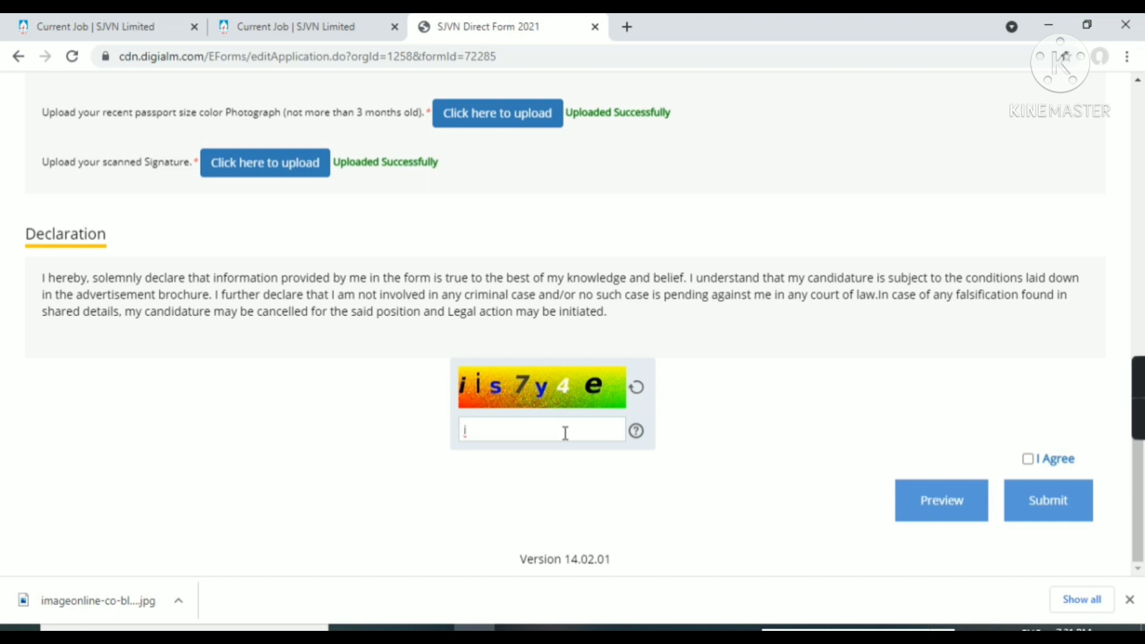
{"action": "left_click", "coordinate": [637, 387]}
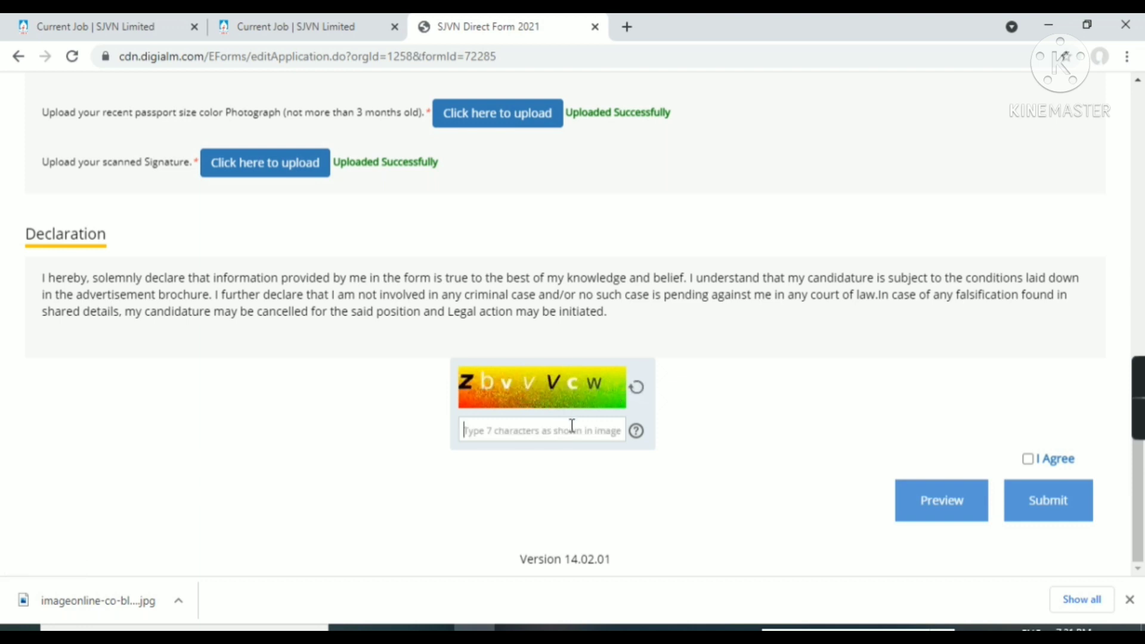
{"action": "type", "text": "z"}
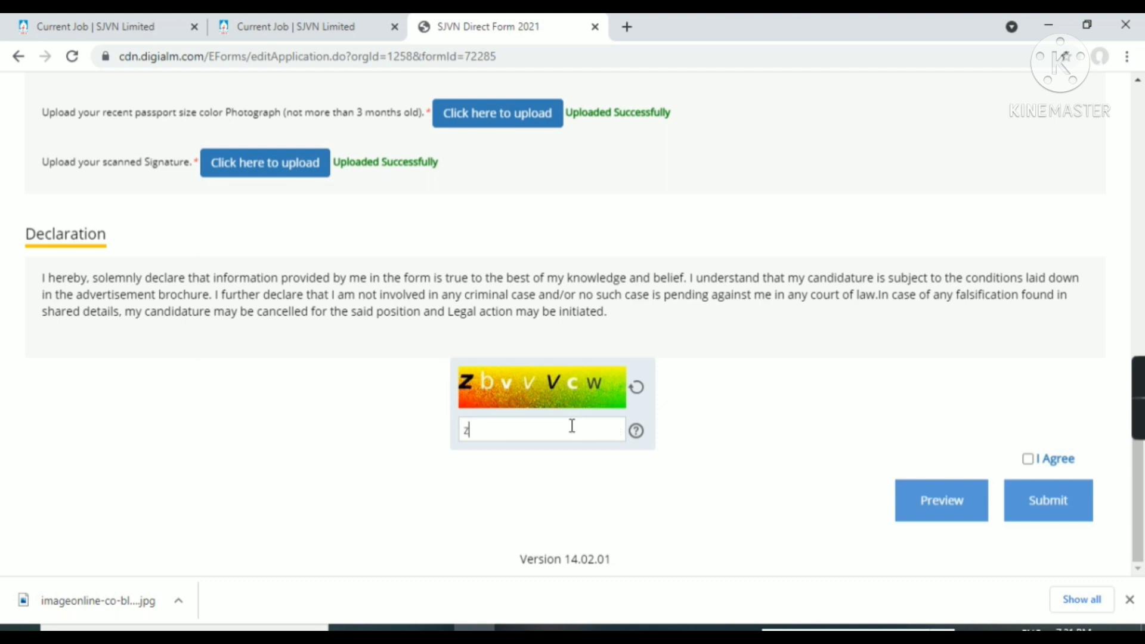
{"action": "type", "text": "bvvvcw"}
Tick I Agree on the declaration and submit the application
{"action": "left_click", "coordinate": [1027, 459]}
{"action": "scroll", "coordinate": [1026, 464], "scroll_direction": "up", "scroll_amount": 4}
{"action": "scroll", "coordinate": [1028, 464], "scroll_direction": "down", "scroll_amount": 4}
{"action": "left_click", "coordinate": [1047, 513]}
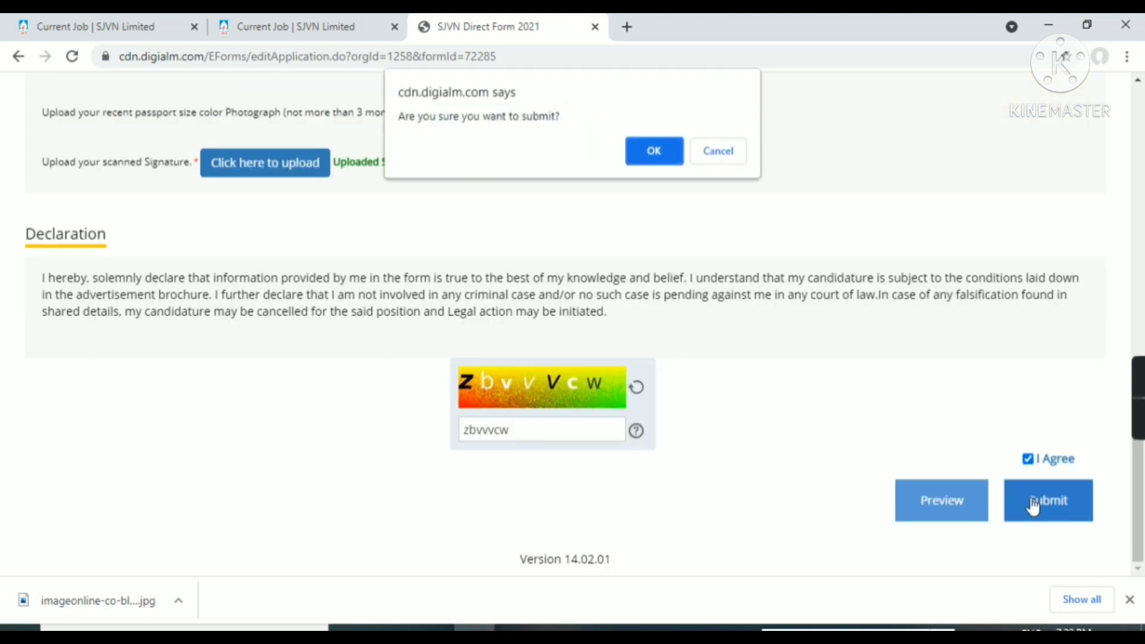
Confirm the submission prompt and agree to the Privacy Notice
{"action": "left_click", "coordinate": [662, 153]}
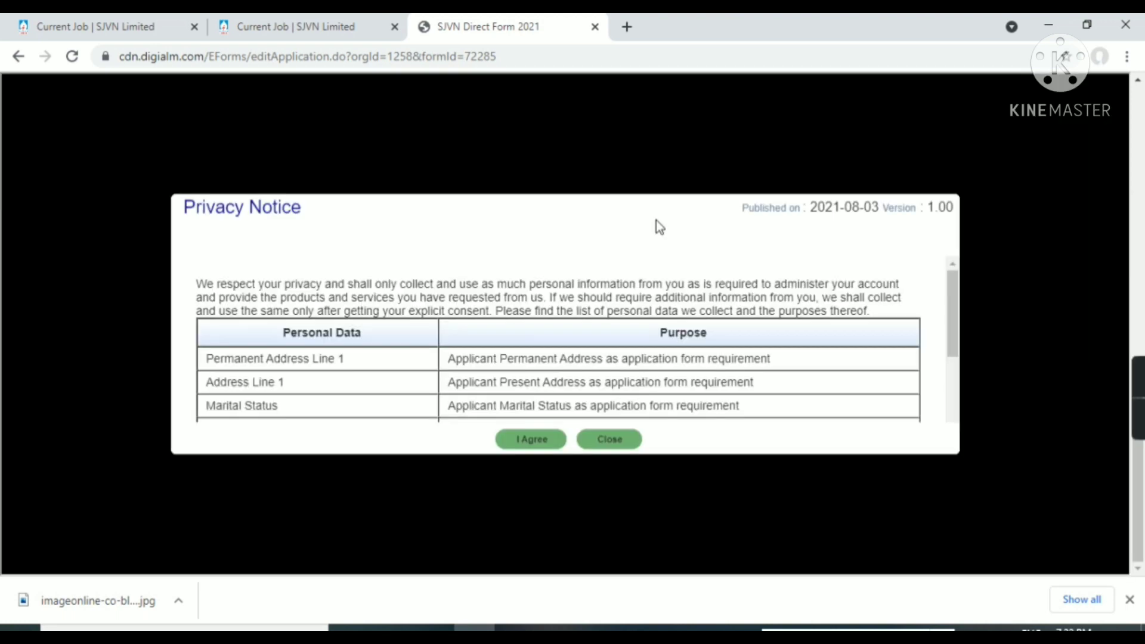
{"action": "scroll", "coordinate": [419, 356], "scroll_direction": "down", "scroll_amount": 3}
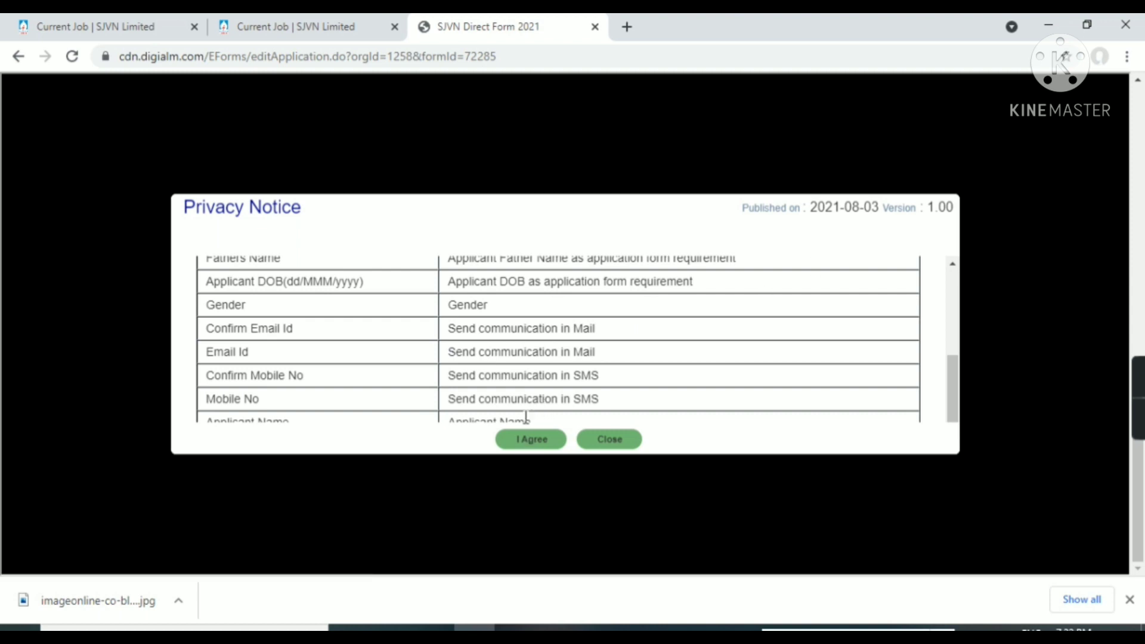
{"action": "left_click", "coordinate": [529, 441]}
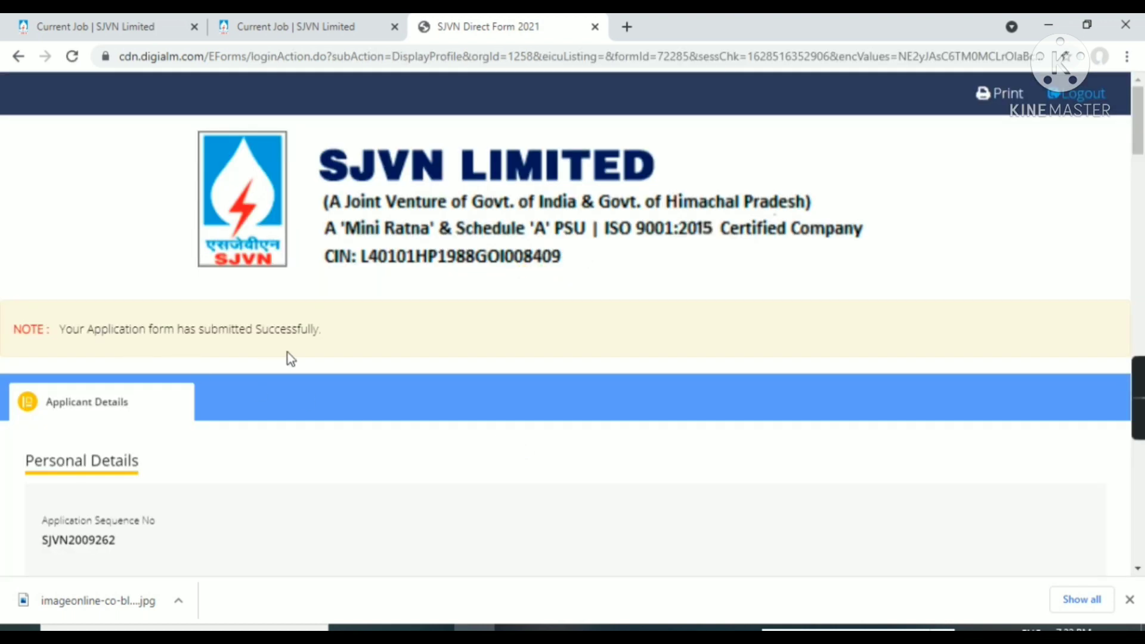
{"action": "scroll", "coordinate": [383, 396], "scroll_direction": "down", "scroll_amount": 15}
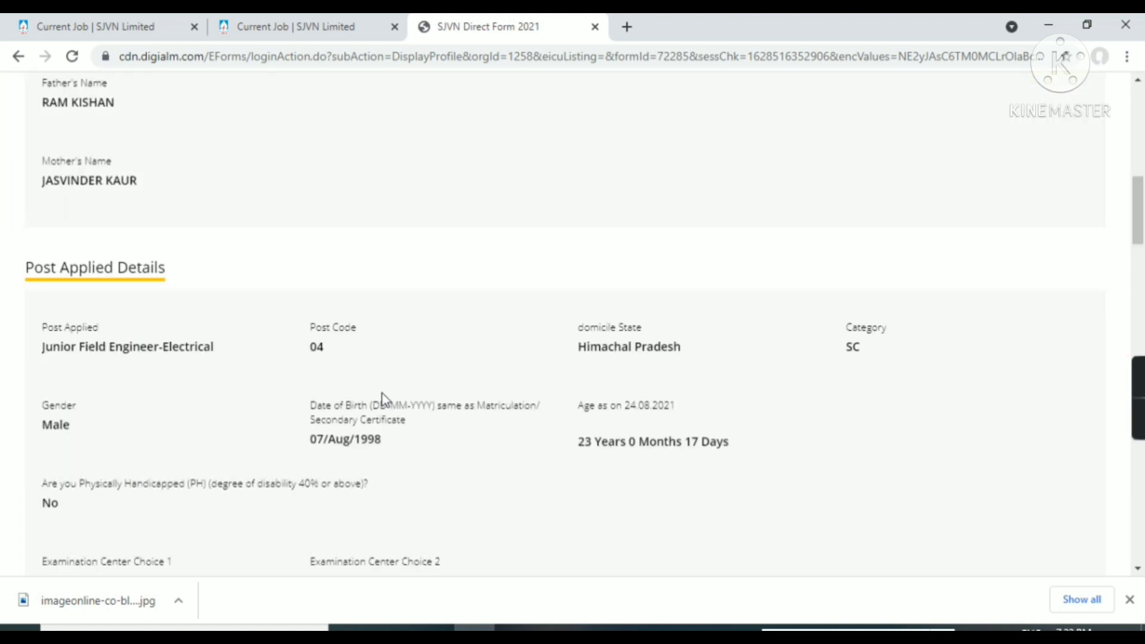
{"action": "scroll", "coordinate": [385, 398], "scroll_direction": "down", "scroll_amount": 20}
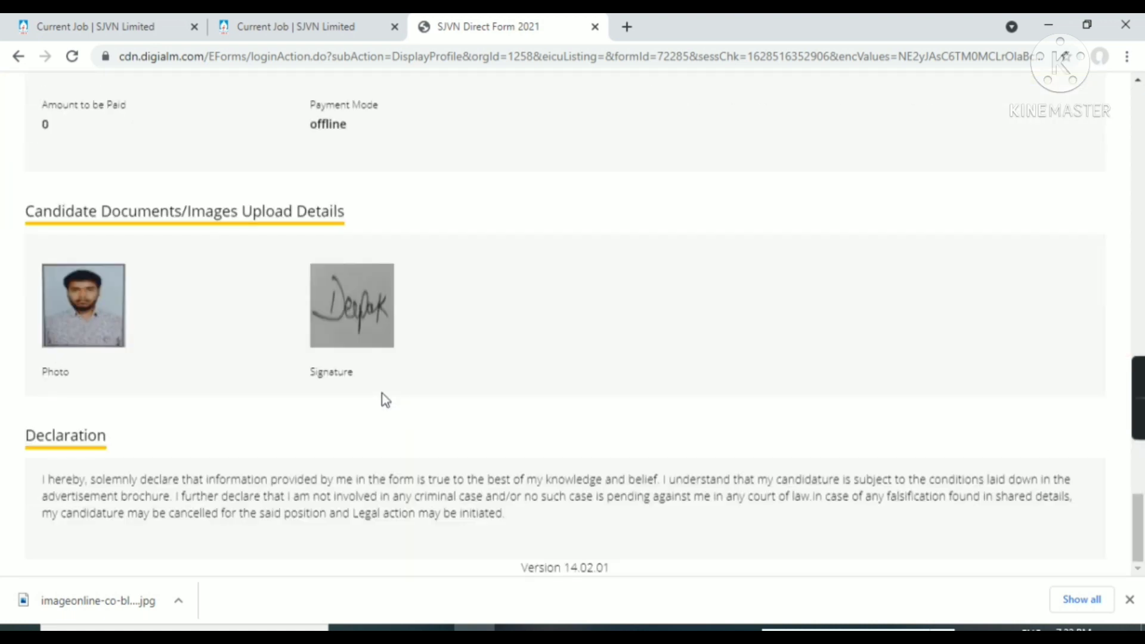
{"action": "scroll", "coordinate": [383, 398], "scroll_direction": "up", "scroll_amount": 8}
{"action": "scroll", "coordinate": [381, 393], "scroll_direction": "down", "scroll_amount": 7}
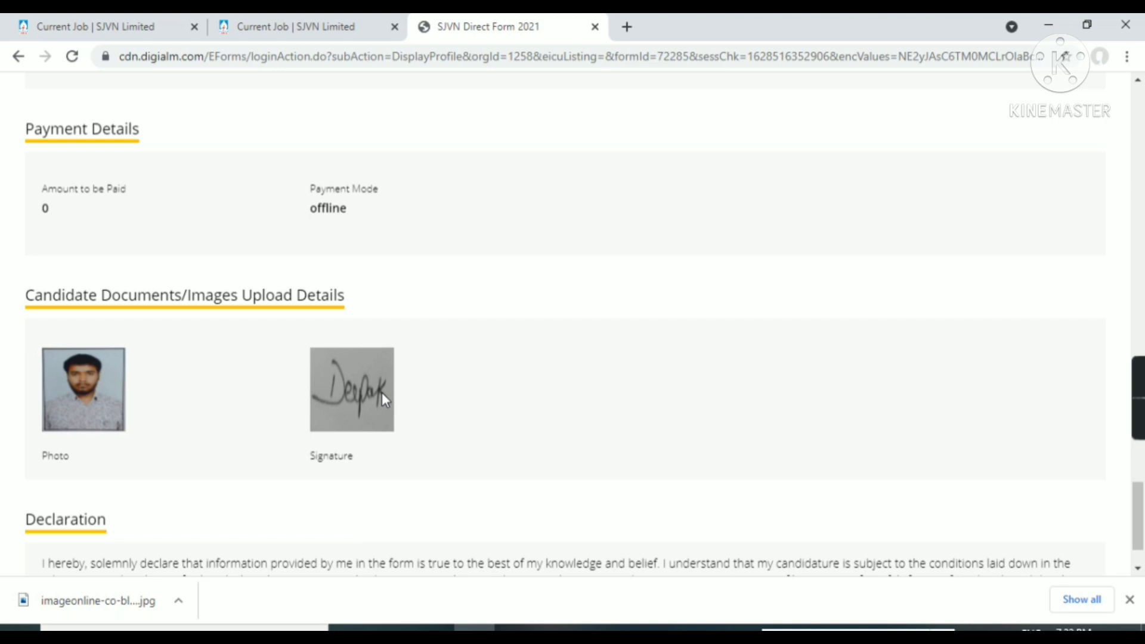
{"action": "scroll", "coordinate": [559, 380], "scroll_direction": "down", "scroll_amount": 2}
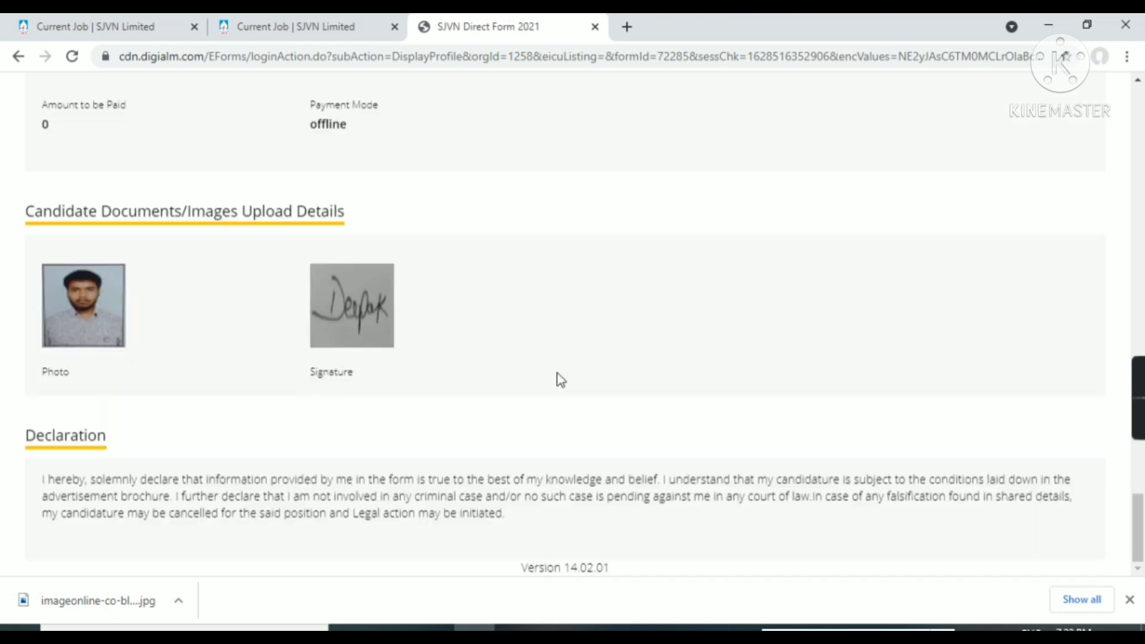
{"action": "scroll", "coordinate": [558, 379], "scroll_direction": "up", "scroll_amount": 15}
{"action": "scroll", "coordinate": [560, 380], "scroll_direction": "up", "scroll_amount": 15}
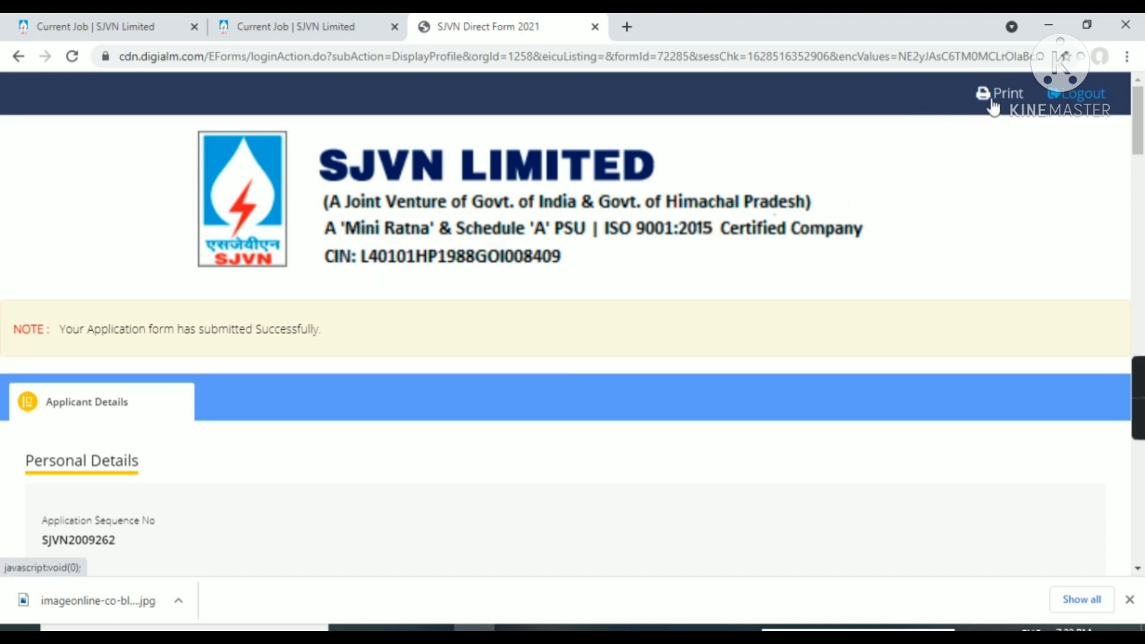
Print the application confirmation page to Microsoft Print to PDF
{"action": "left_click", "coordinate": [992, 102]}
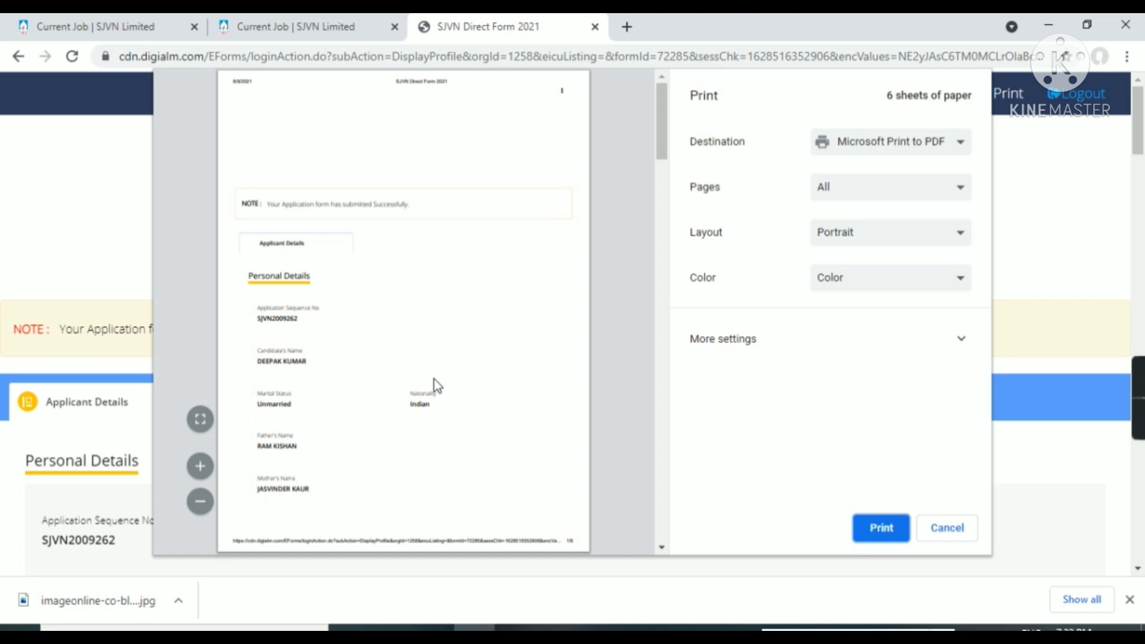
{"action": "scroll", "coordinate": [434, 379], "scroll_direction": "down", "scroll_amount": 4}
{"action": "left_click", "coordinate": [873, 527]}
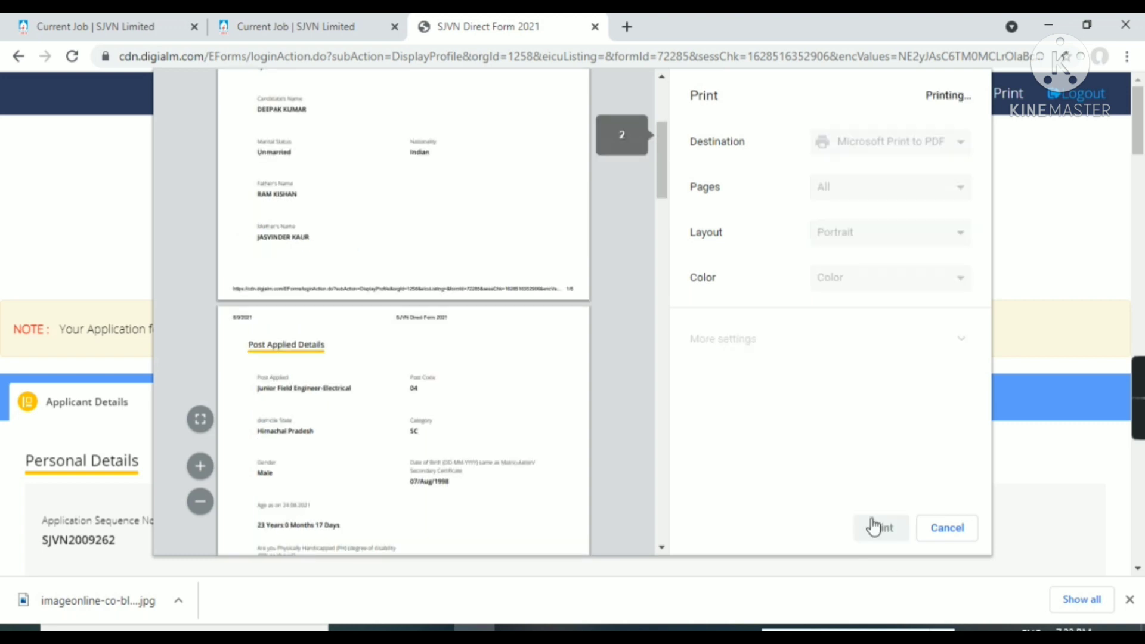